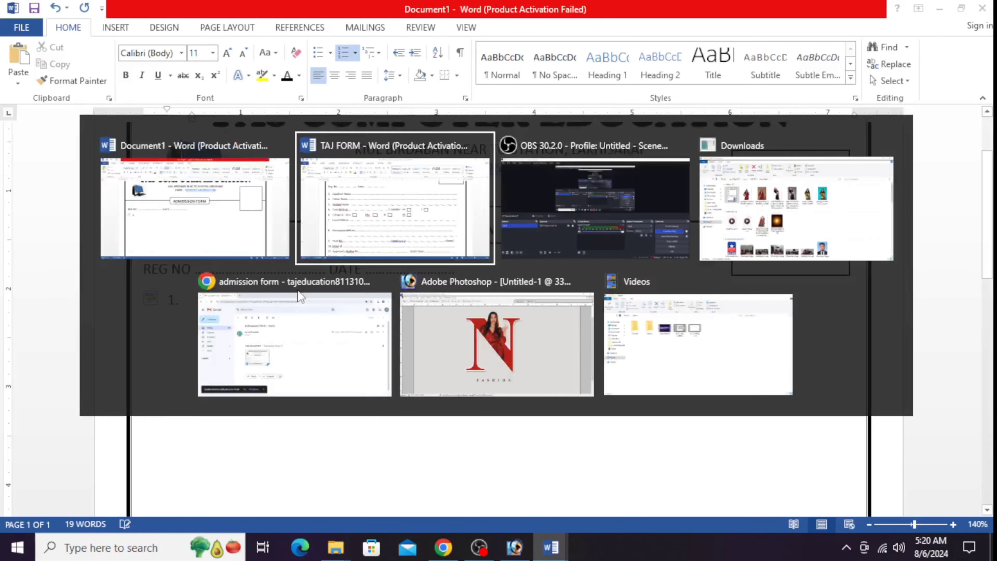
Add APPLICANT NAME as item 1, following the TAJ FORM reference, with a dotted fill-in line running to the right margin
{"action": "key", "text": "alt+Tab"}
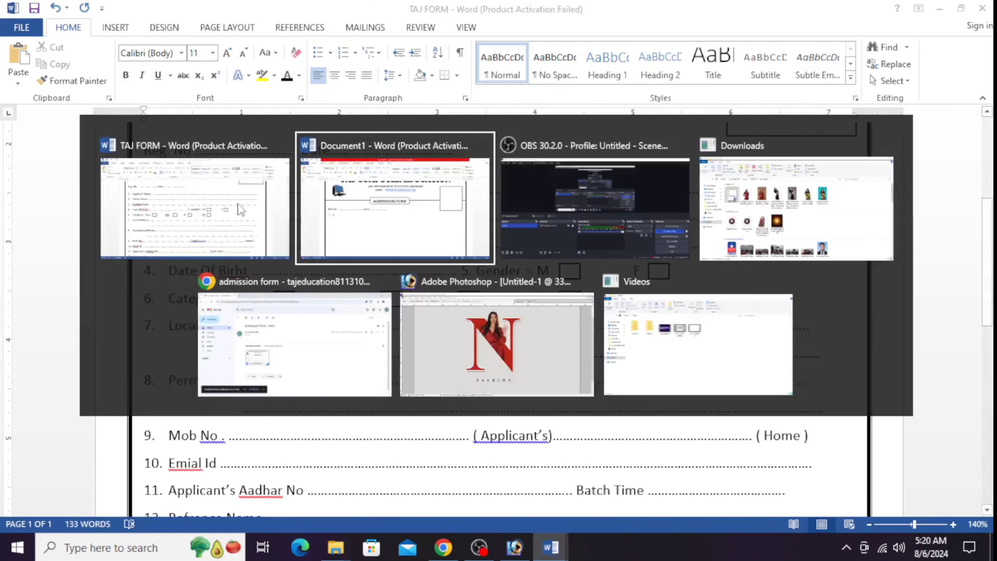
{"action": "type", "text": "APPLICANT NAME"}
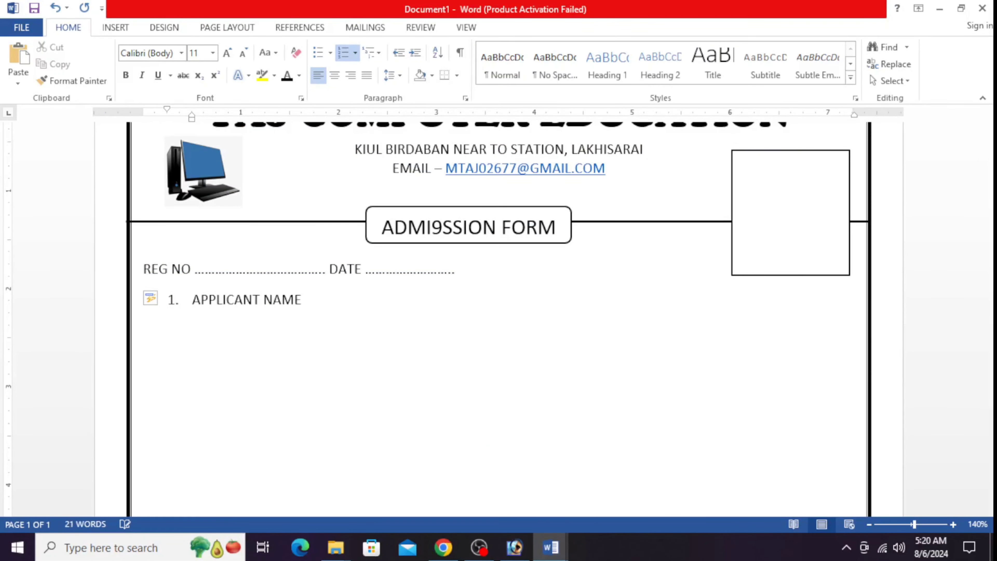
{"action": "key", "text": "alt+Tab"}
{"action": "key", "text": "alt+Tab"}
{"action": "type", "text": "................................................................................................................................................"}
{"action": "key", "text": "Return"}
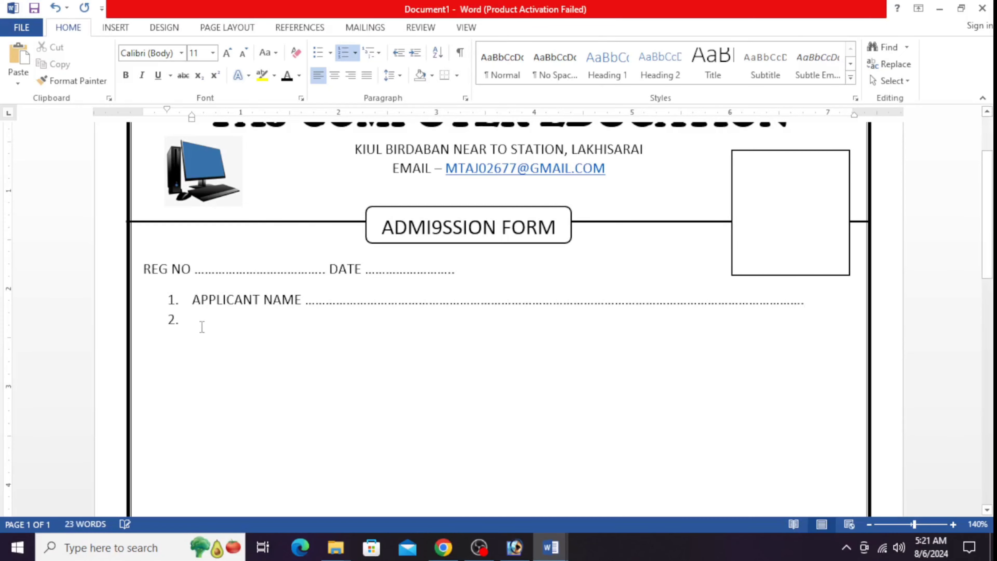
Add FATHER NAME as item 2, reusing the dotted line from item 1 and extending it to match the row above
{"action": "key", "text": "alt+Tab"}
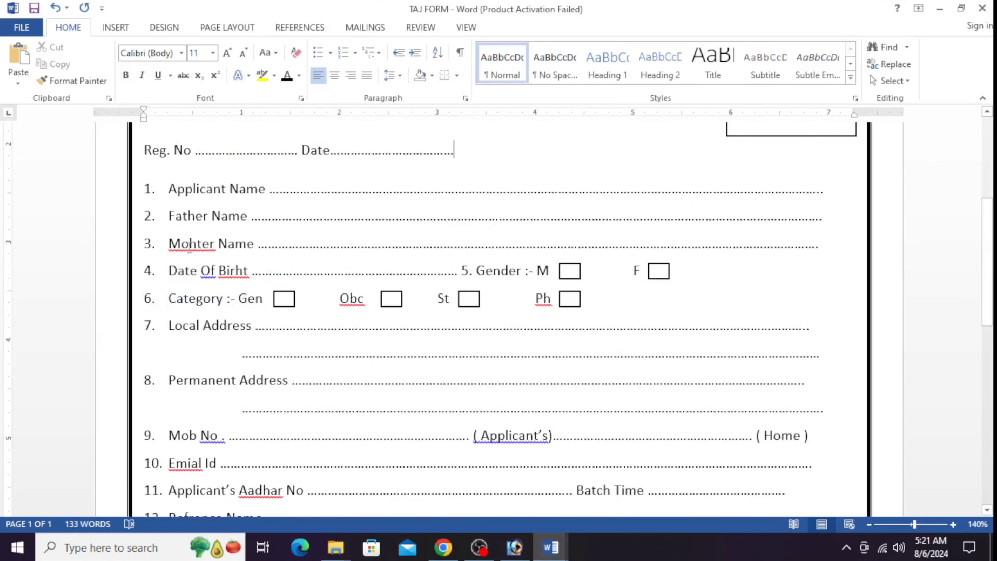
{"action": "key", "text": "alt+Tab"}
{"action": "type", "text": "F"}
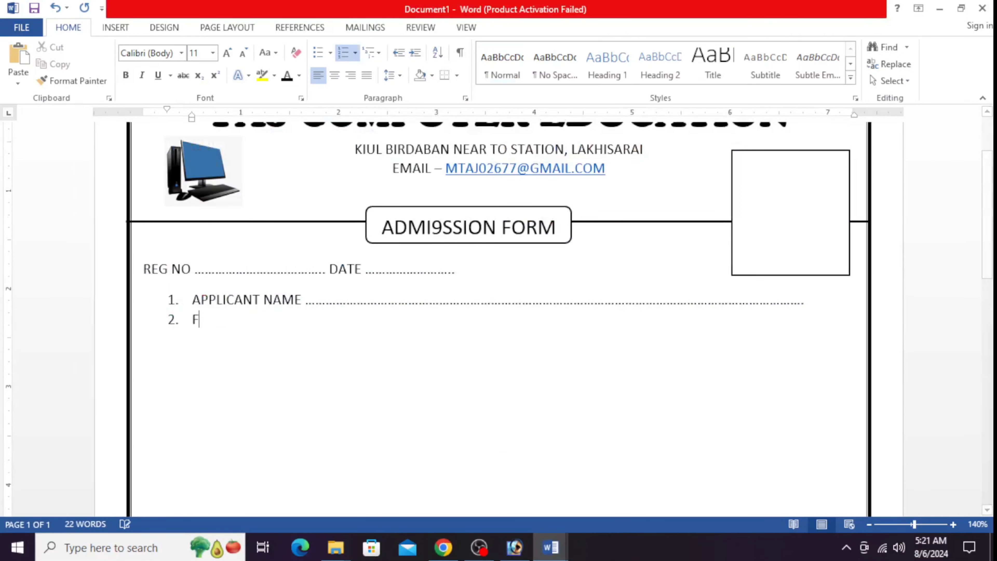
{"action": "type", "text": "ATHER NAME"}
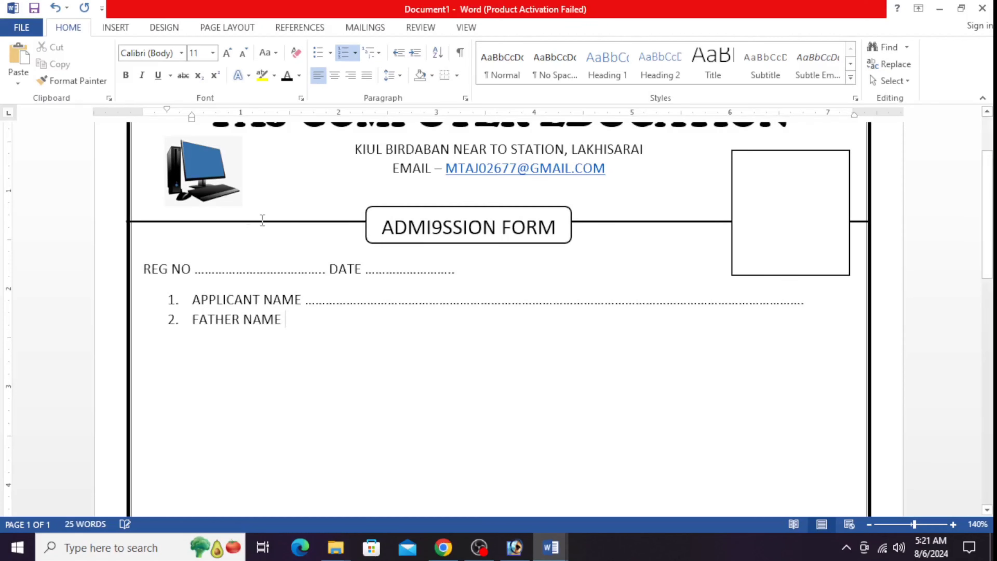
{"action": "mouse_move", "coordinate": [303, 306]}
{"action": "left_mouse_down"}
{"action": "mouse_move", "coordinate": [805, 305]}
{"action": "mouse_move", "coordinate": [305, 311]}
{"action": "mouse_move", "coordinate": [306, 302]}
{"action": "left_mouse_up"}
{"action": "left_click", "coordinate": [727, 325]}
{"action": "left_click", "coordinate": [303, 324]}
{"action": "key", "text": "ctrl+v"}
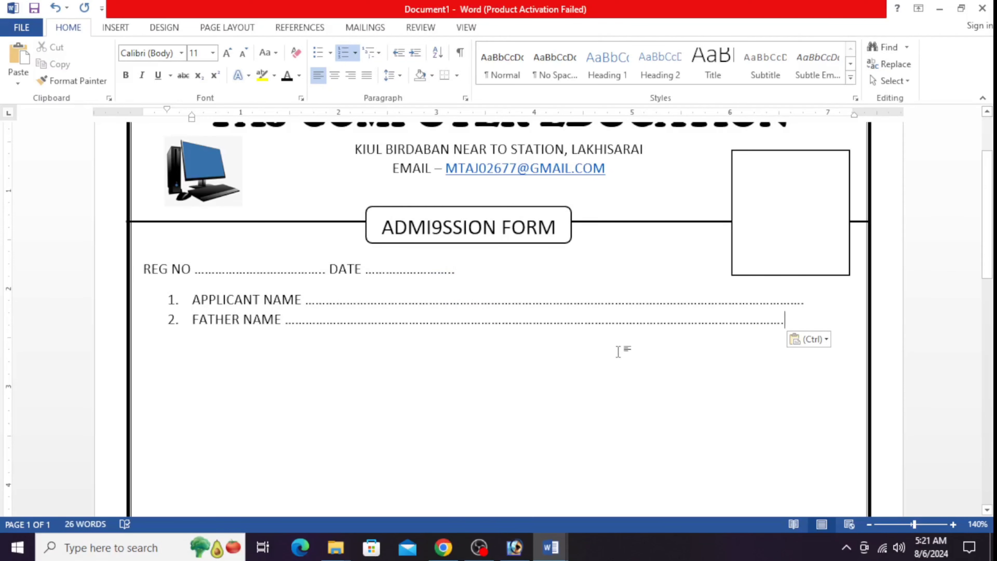
{"action": "type", "text": "......."}
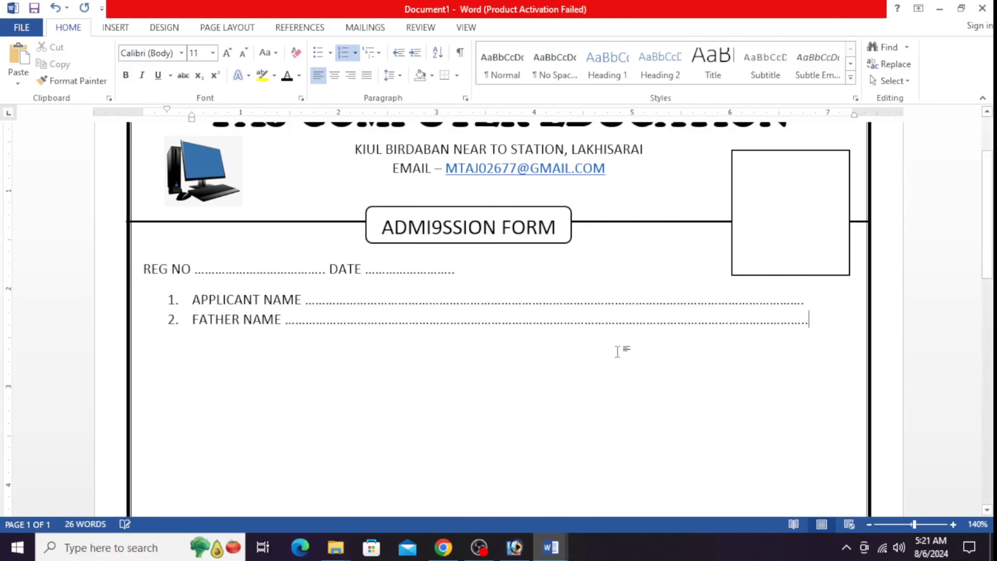
{"action": "key", "text": "Return"}
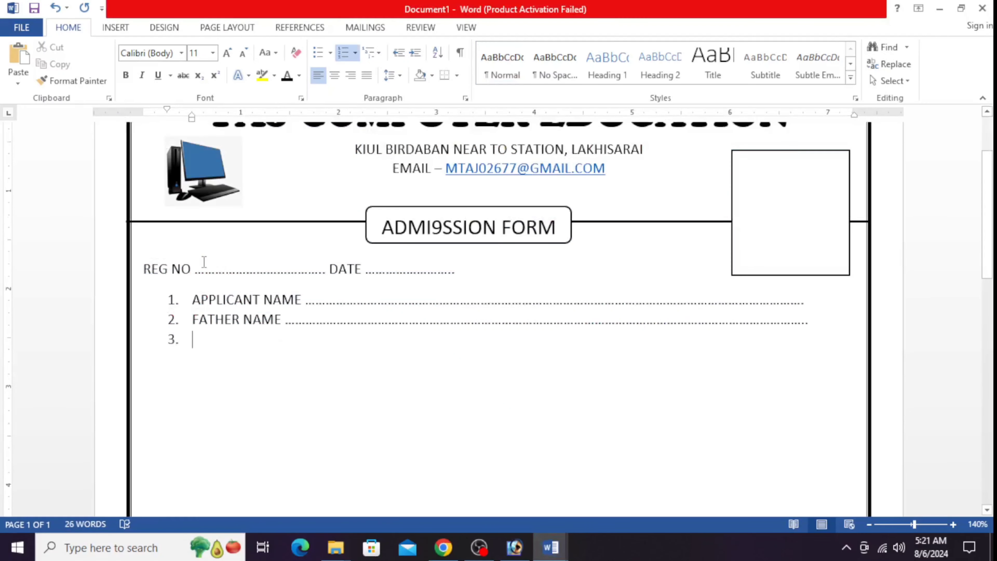
Add MOHTER NAME as item 3 and DATE OF BIRTH as item 4, each followed by a full-width dotted line
{"action": "type", "text": "MOHTER NAME"}
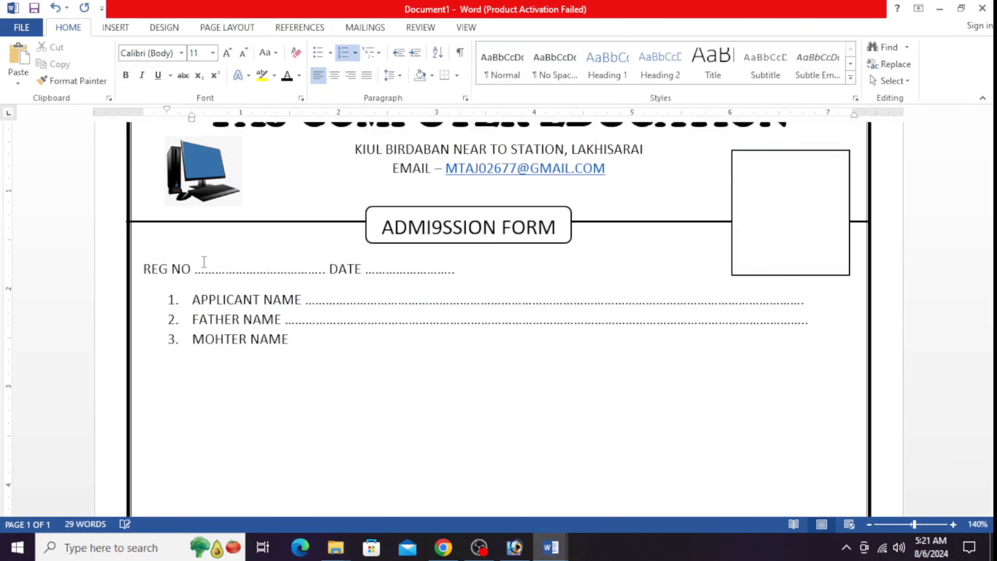
{"action": "key", "text": "ctrl+v"}
{"action": "type", "text": "......"}
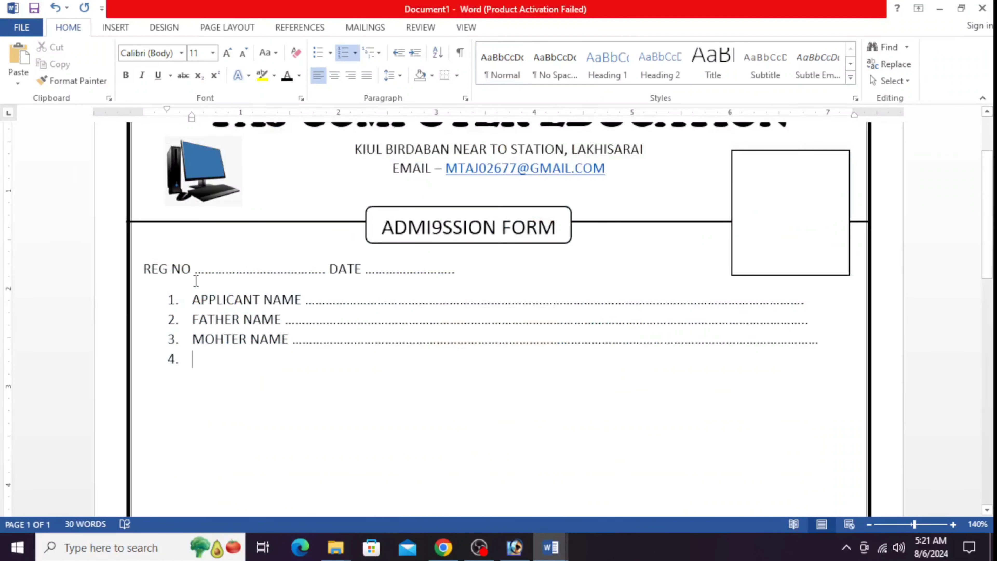
{"action": "type", "text": "DATE OF BIRTH"}
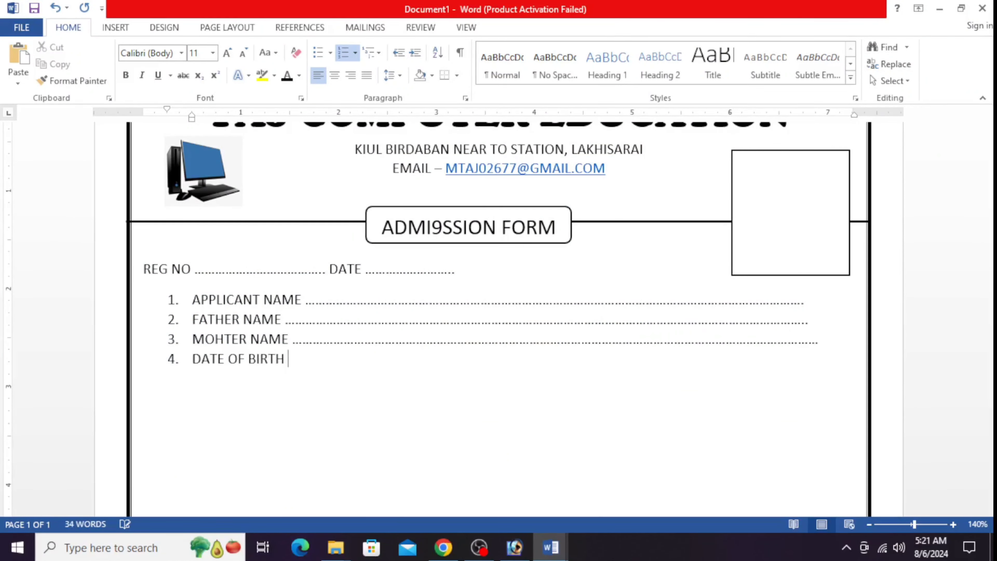
{"action": "key", "text": "Return"}
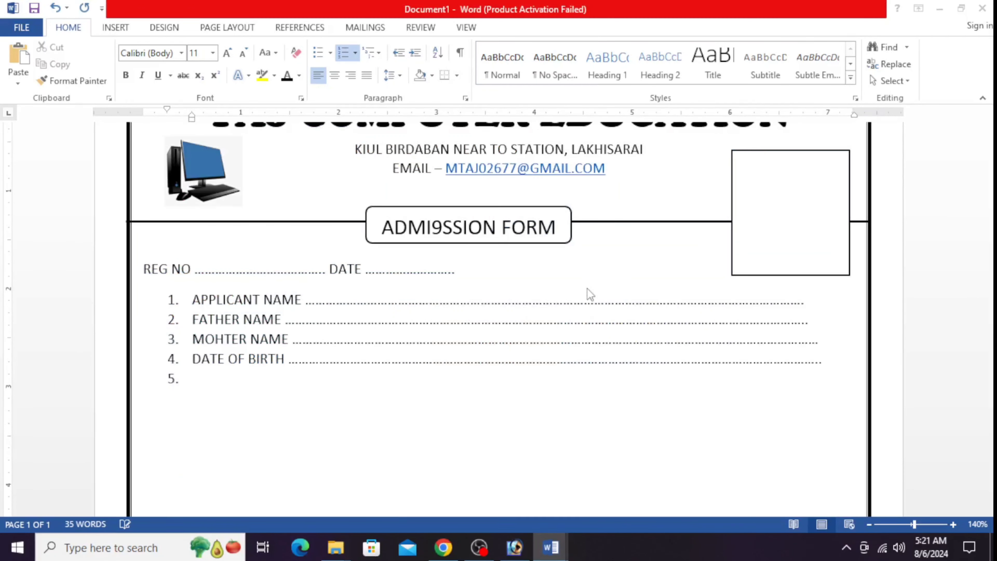
Remove the empty item 5 and shorten the DATE OF BIRTH dotted line to free space on the same row
{"action": "key", "text": "BackSpace"}
{"action": "key", "text": "BackSpace"}
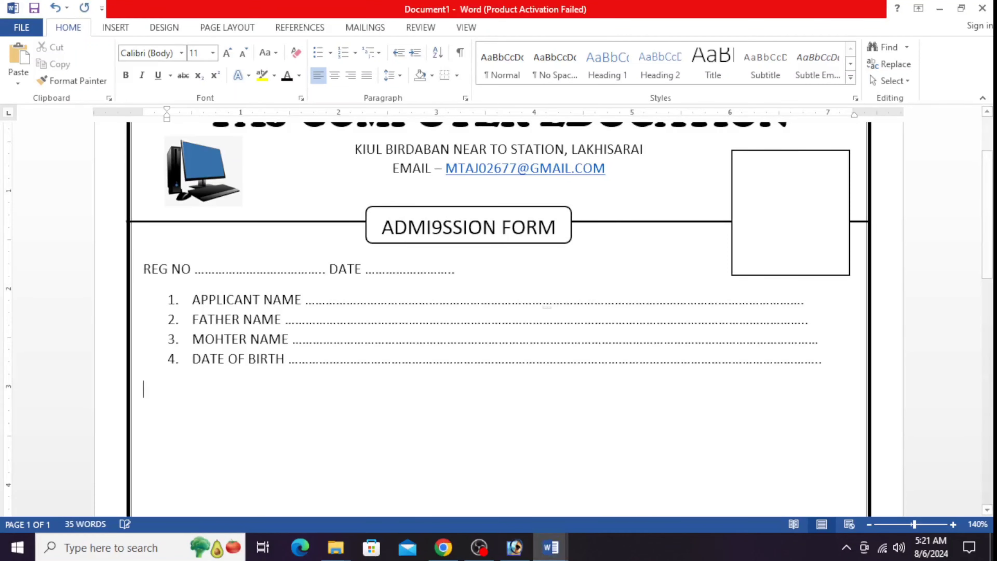
{"action": "key", "text": "BackSpace"}
{"action": "key", "text": "BackSpace"}
{"action": "key", "text": "BackSpace"}
{"action": "key", "text": "BackSpace"}
{"action": "key", "text": "BackSpace"}
{"action": "key", "text": "BackSpace"}
{"action": "key", "text": "BackSpace"}
{"action": "key", "text": "BackSpace"}
{"action": "key", "text": "BackSpace"}
{"action": "key", "text": "BackSpace"}
{"action": "key", "text": "BackSpace"}
{"action": "key", "text": "BackSpace"}
{"action": "key", "text": "BackSpace"}
{"action": "key", "text": "BackSpace"}
{"action": "key", "text": "BackSpace"}
{"action": "key", "text": "BackSpace"}
{"action": "key", "text": "BackSpace"}
{"action": "key", "text": "BackSpace"}
{"action": "key", "text": "BackSpace"}
{"action": "key", "text": "BackSpace"}
{"action": "key", "text": "BackSpace"}
{"action": "key", "text": "BackSpace"}
{"action": "key", "text": "BackSpace"}
{"action": "key", "text": "BackSpace"}
{"action": "key", "text": "BackSpace"}
{"action": "key", "text": "BackSpace"}
{"action": "key", "text": "BackSpace"}
{"action": "key", "text": "BackSpace"}
{"action": "key", "text": "BackSpace"}
{"action": "key", "text": "BackSpace"}
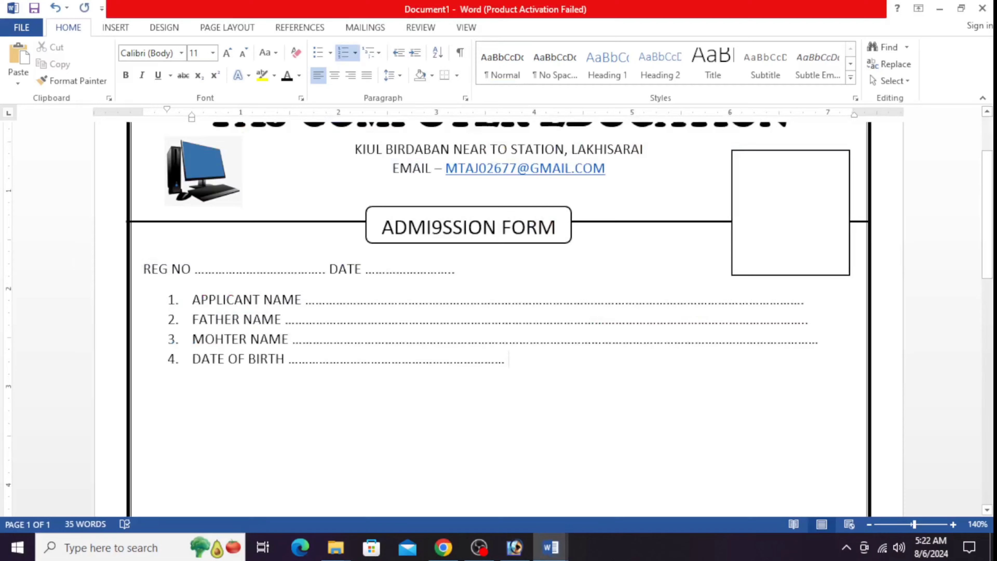
Add "5. GENDER :- M" and a widely spaced "F" after the DATE OF BIRTH dotted line, leaving gaps for checkboxes
{"action": "type", "text": "5."}
{"action": "type", "text": "GENDER"}
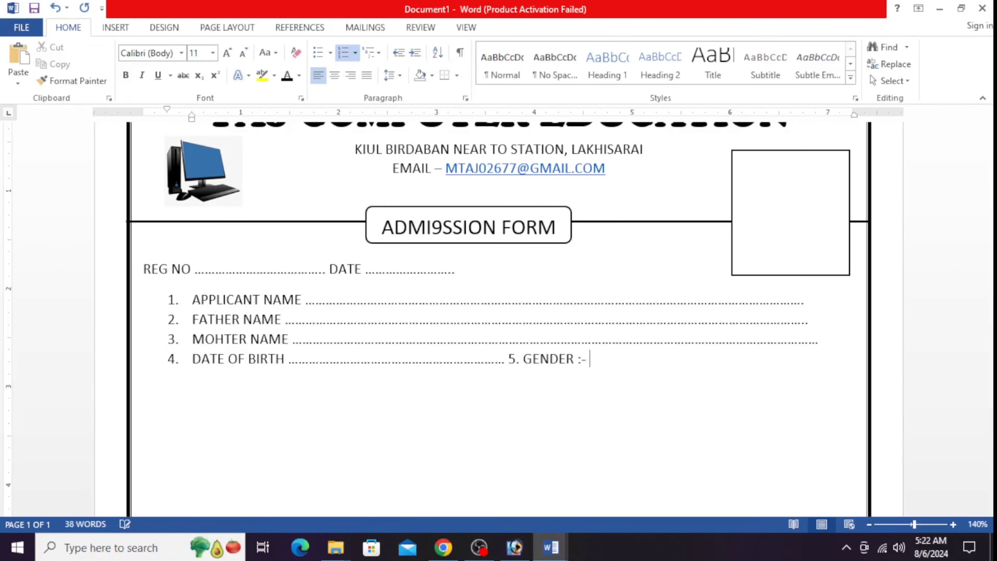
{"action": "type", "text": ":- M"}
{"action": "key", "text": "alt+Tab"}
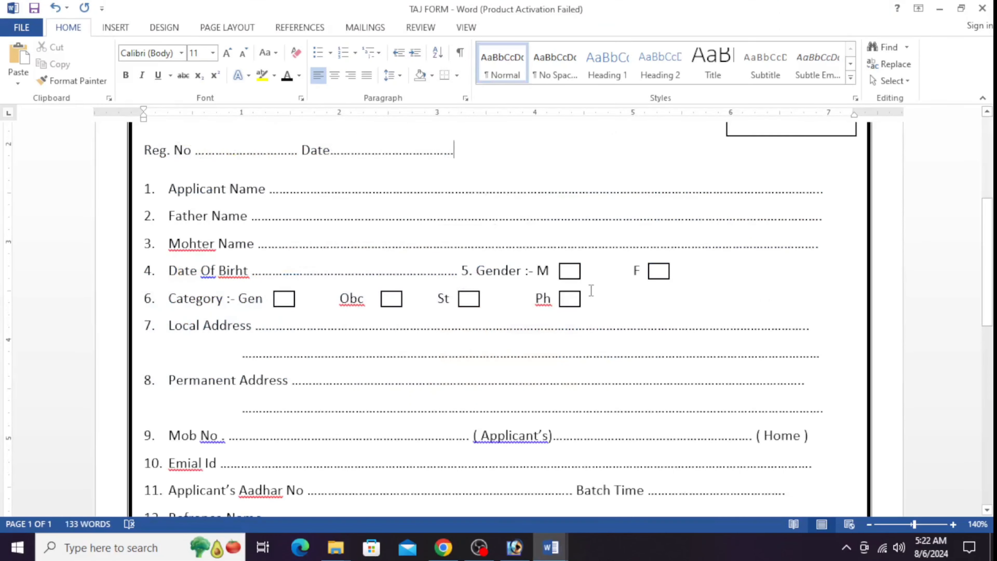
{"action": "key", "text": "alt+Tab"}
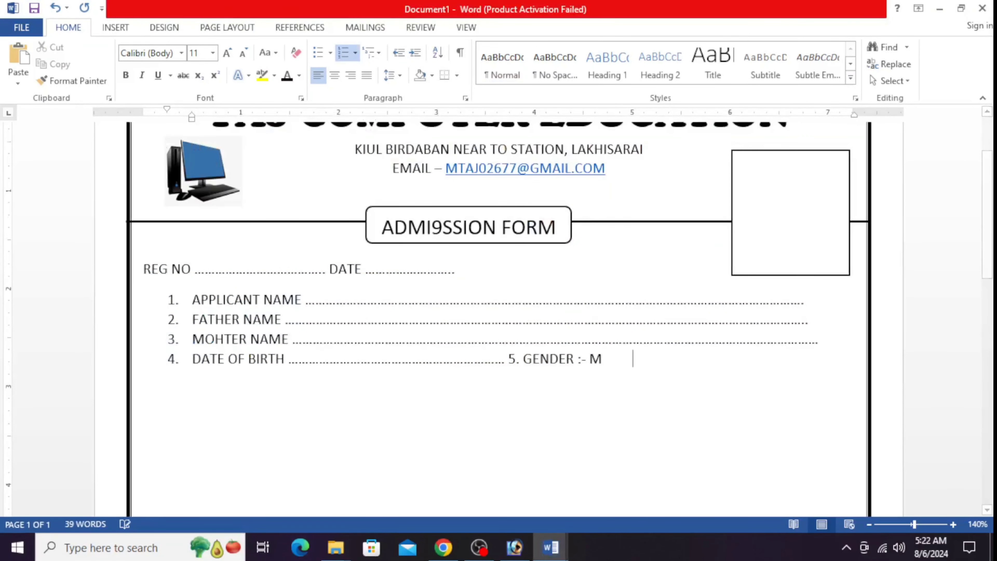
{"action": "key", "text": "Tab"}
{"action": "type", "text": "F"}
{"action": "key", "text": "Tab"}
Stop Word from automatically creating numbered lists and start a plain-text line numbered "6." below the date of birth row
{"action": "key", "text": "Return"}
{"action": "key", "text": "BackSpace"}
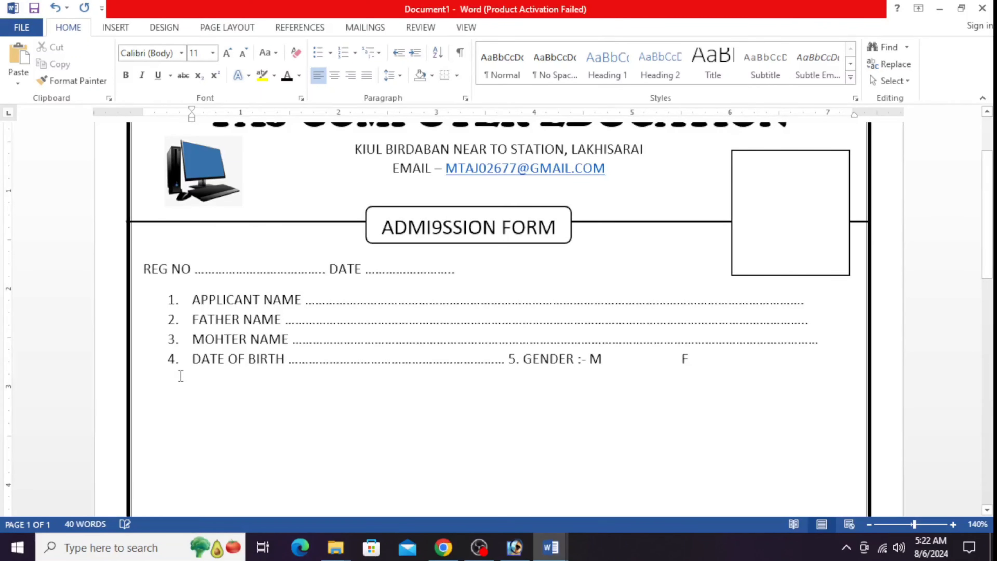
{"action": "type", "text": "5."}
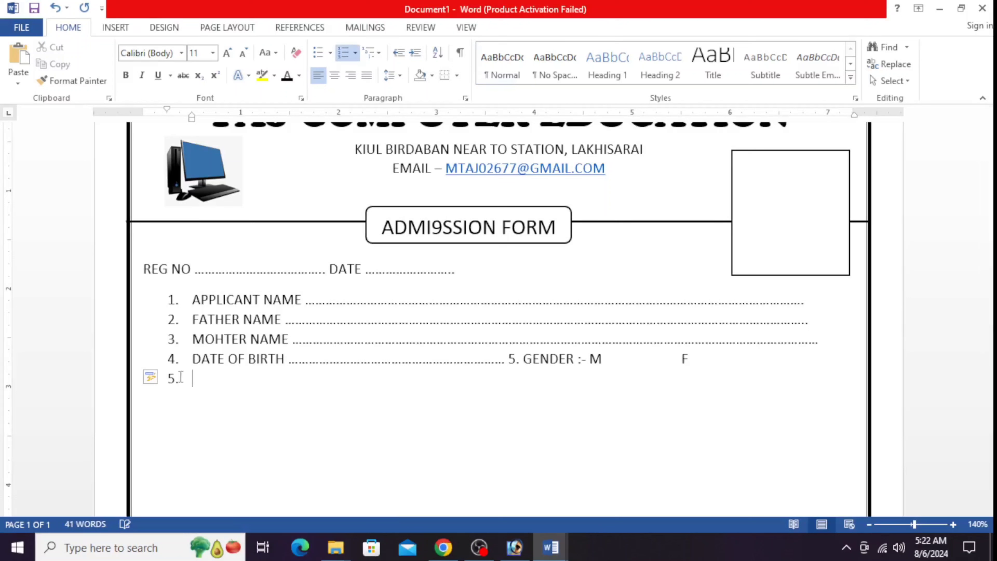
{"action": "mouse_move", "coordinate": [164, 384]}
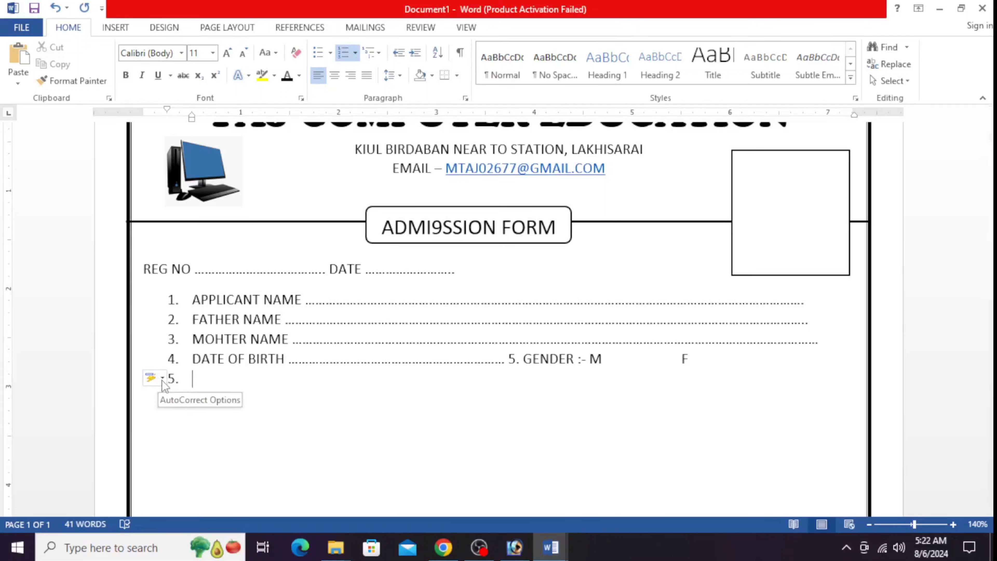
{"action": "left_click", "coordinate": [163, 380]}
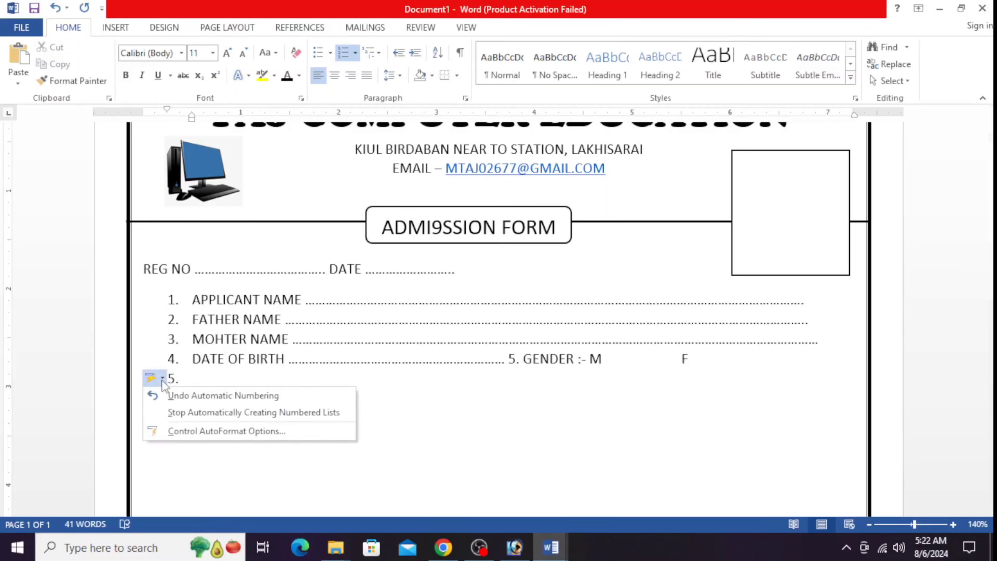
{"action": "left_click", "coordinate": [209, 417]}
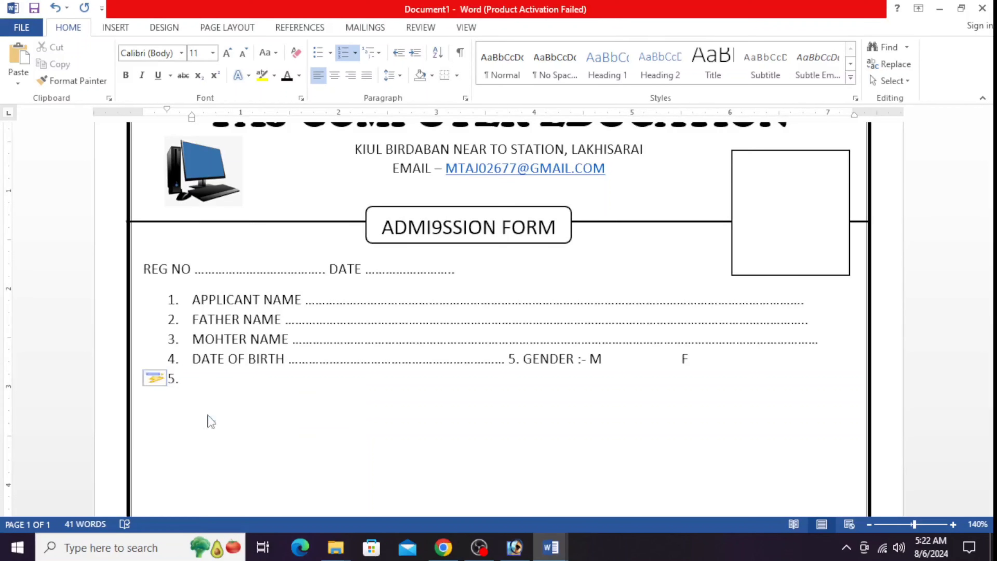
{"action": "key", "text": "Return"}
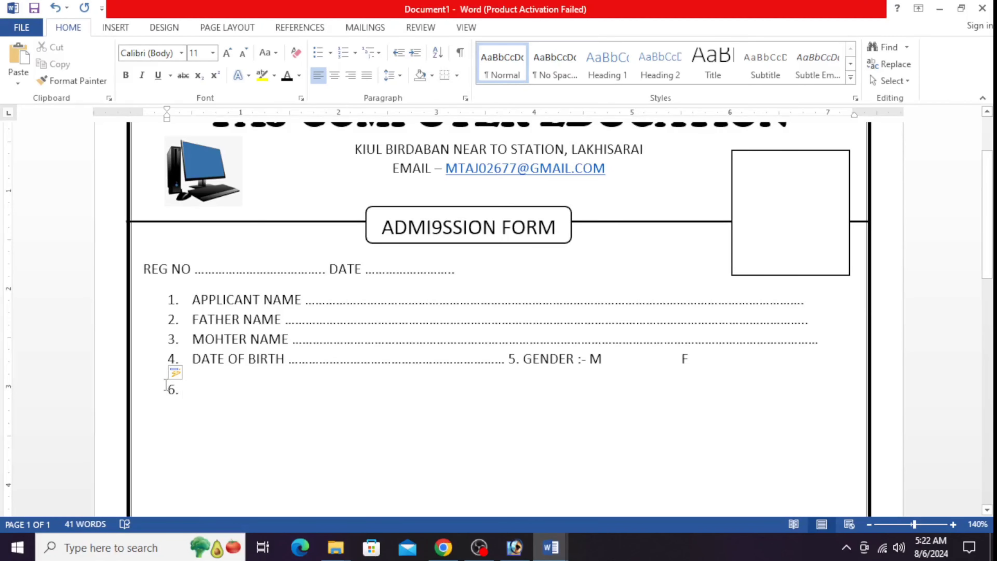
{"action": "left_click", "coordinate": [177, 371]}
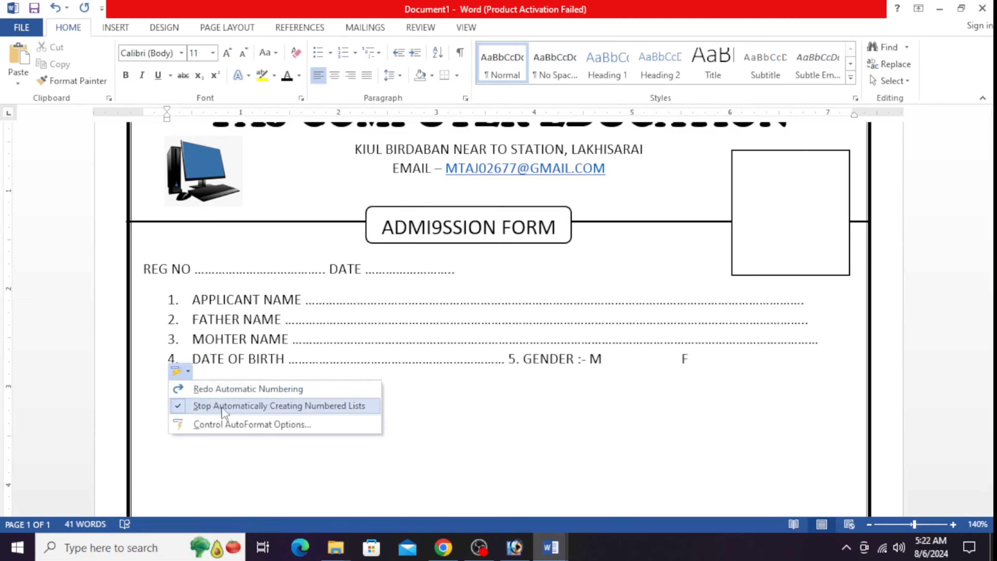
{"action": "left_click", "coordinate": [216, 470]}
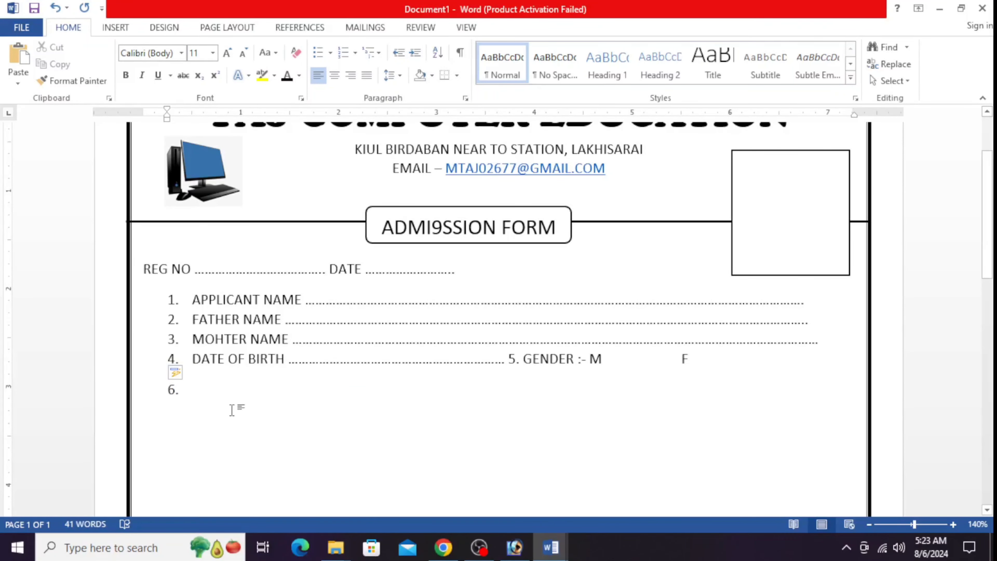
Label line 6 "CATEGORY :-", following the TAJ FORM reference
{"action": "key", "text": "alt+Tab"}
{"action": "scroll", "coordinate": [248, 336], "scroll_direction": "down", "scroll_amount": 1}
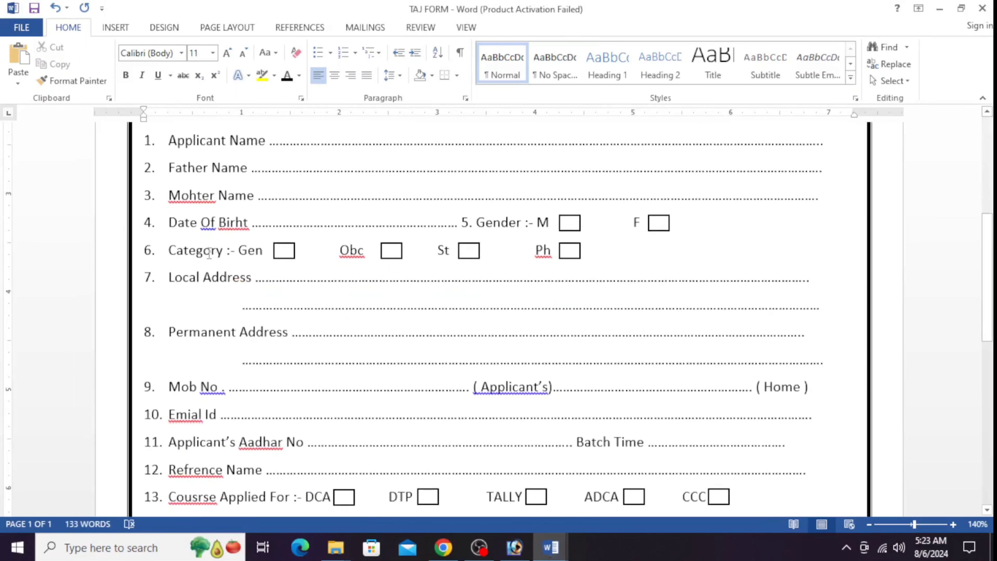
{"action": "scroll", "coordinate": [193, 239], "scroll_direction": "down", "scroll_amount": 1}
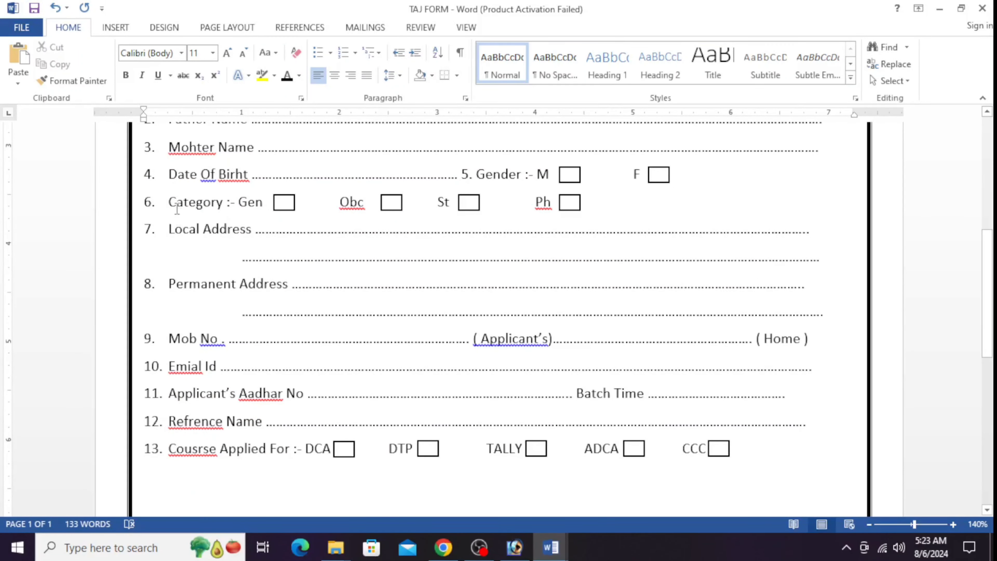
{"action": "key", "text": "alt+Tab"}
{"action": "type", "text": "CTE"}
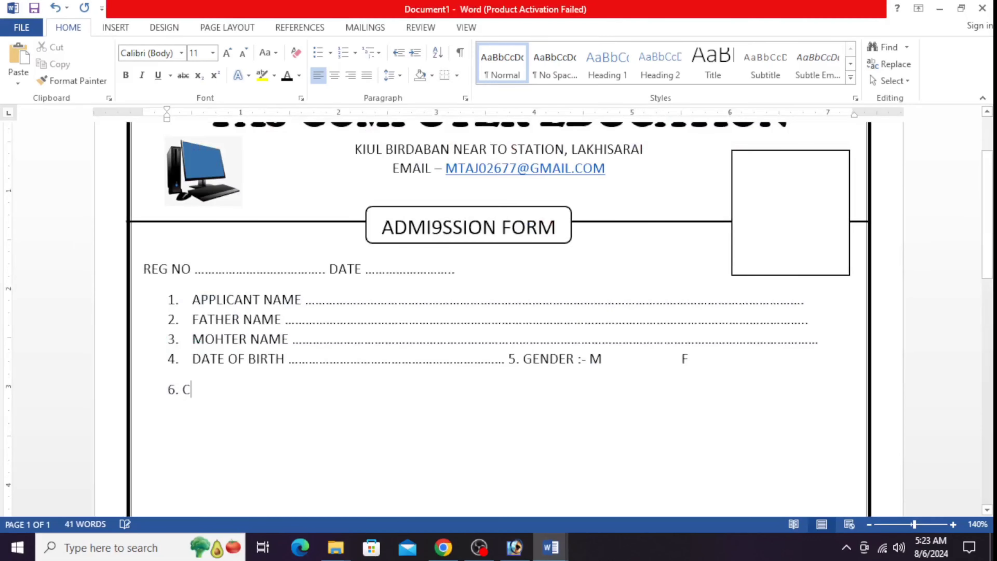
{"action": "key", "text": "BackSpace"}
{"action": "key", "text": "BackSpace"}
{"action": "key", "text": "alt+Tab"}
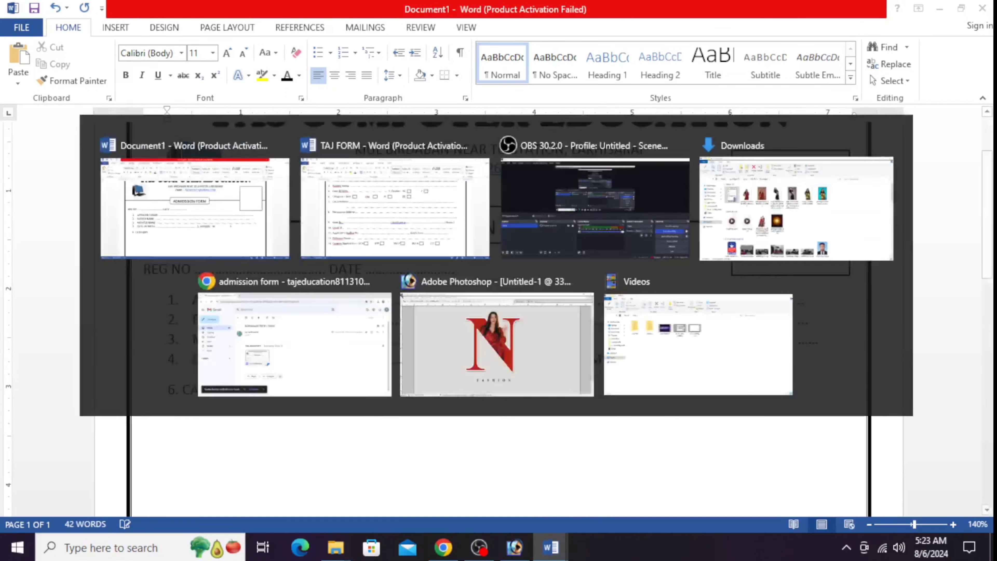
{"action": "key", "text": "alt+Tab"}
{"action": "type", "text": "ATEGORY :-"}
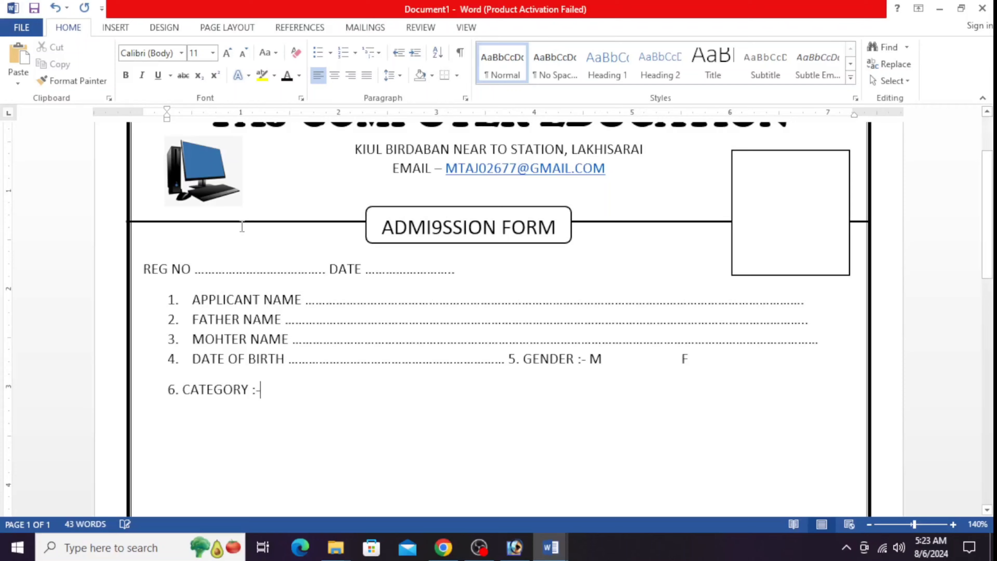
Add the options GEN, OBC, ST and SC after "CATEGORY :-", spaced widely apart to leave room for checkboxes
{"action": "key", "text": "alt+Tab"}
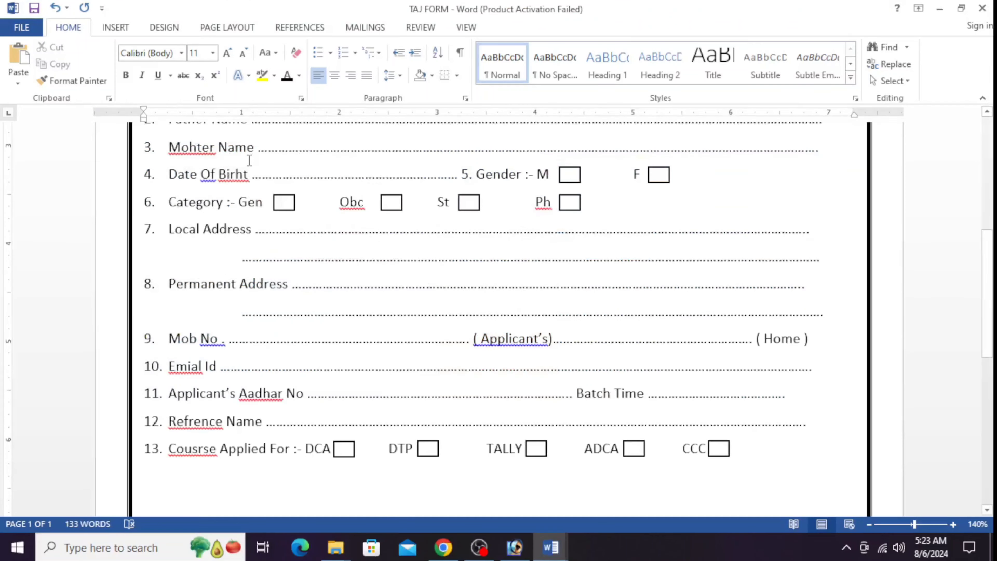
{"action": "key", "text": "alt+Tab"}
{"action": "type", "text": "- GEN"}
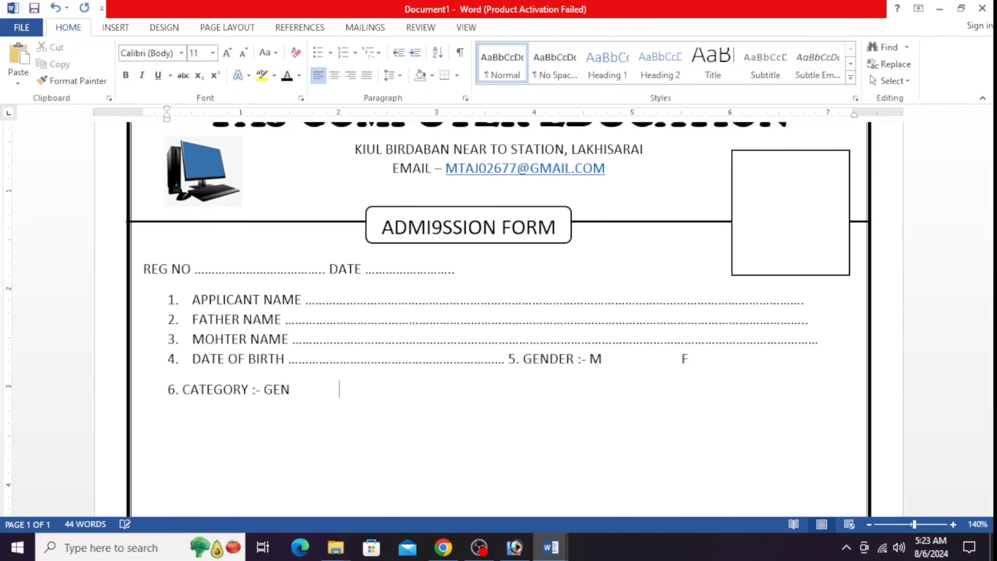
{"action": "key", "text": "alt+Tab"}
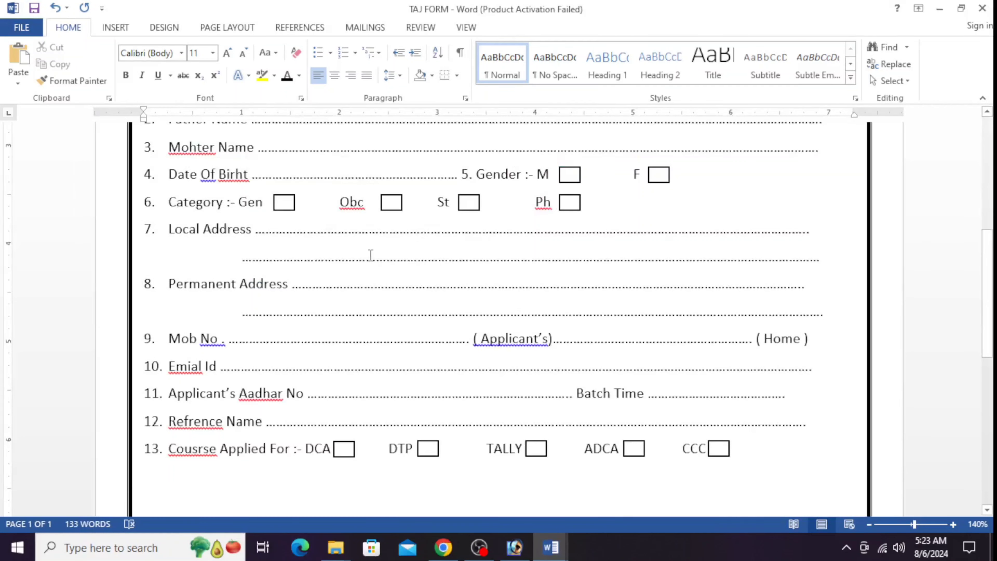
{"action": "key", "text": "alt+Tab"}
{"action": "key", "text": "Tab"}
{"action": "type", "text": "O"}
{"action": "key", "text": "alt+Tab"}
{"action": "key", "text": "alt+Tab"}
{"action": "type", "text": "ST "}
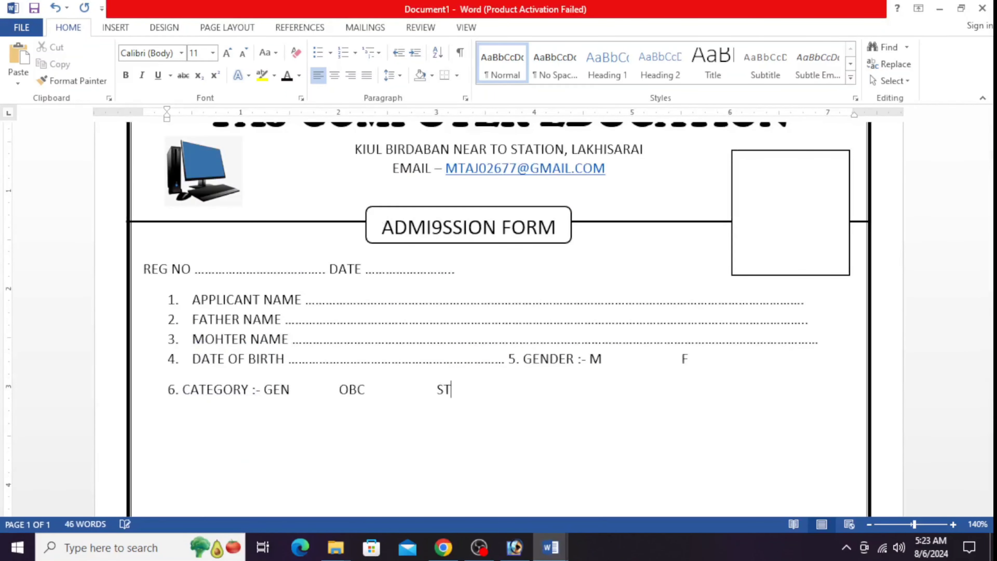
{"action": "type", "text": "SC"}
{"action": "key", "text": "alt+Tab"}
{"action": "key", "text": "alt+Tab"}
Add a new line "7. LOCAL ADDRESS" below the category row, following the TAJ FORM reference
{"action": "key", "text": "Return"}
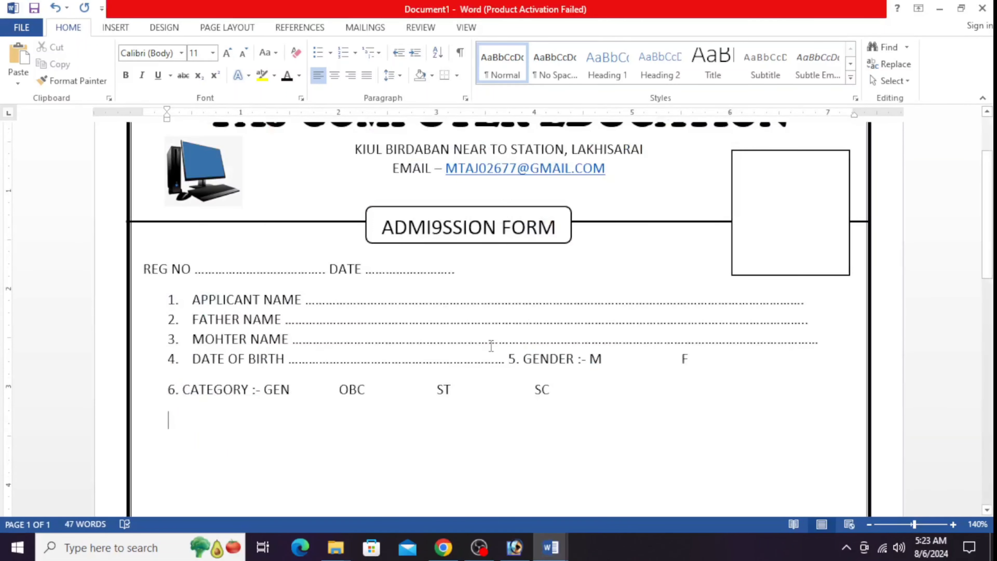
{"action": "key", "text": "alt+Tab"}
{"action": "key", "text": "alt+Tab"}
{"action": "type", "text": "7."}
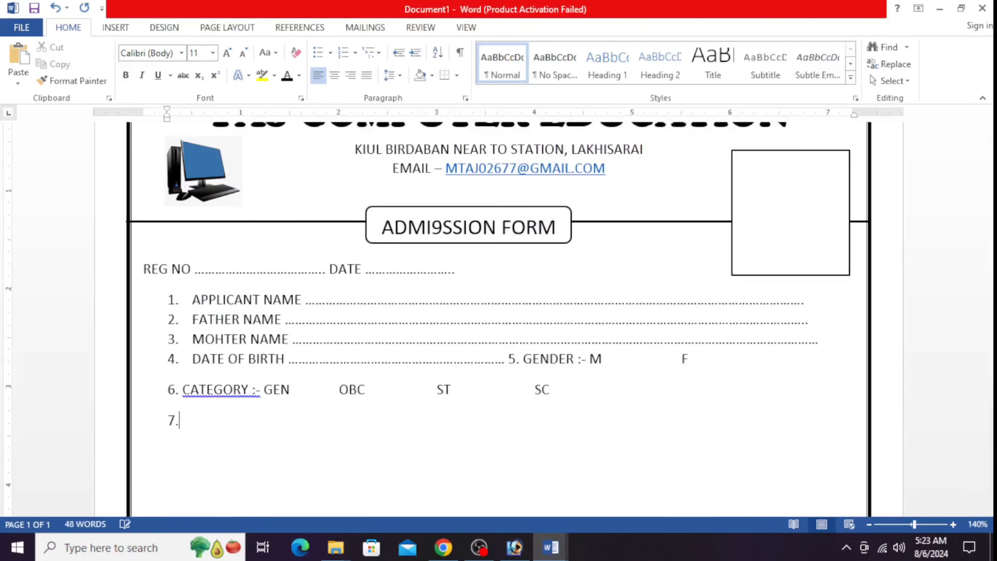
{"action": "scroll", "coordinate": [372, 394], "scroll_direction": "down", "scroll_amount": 1}
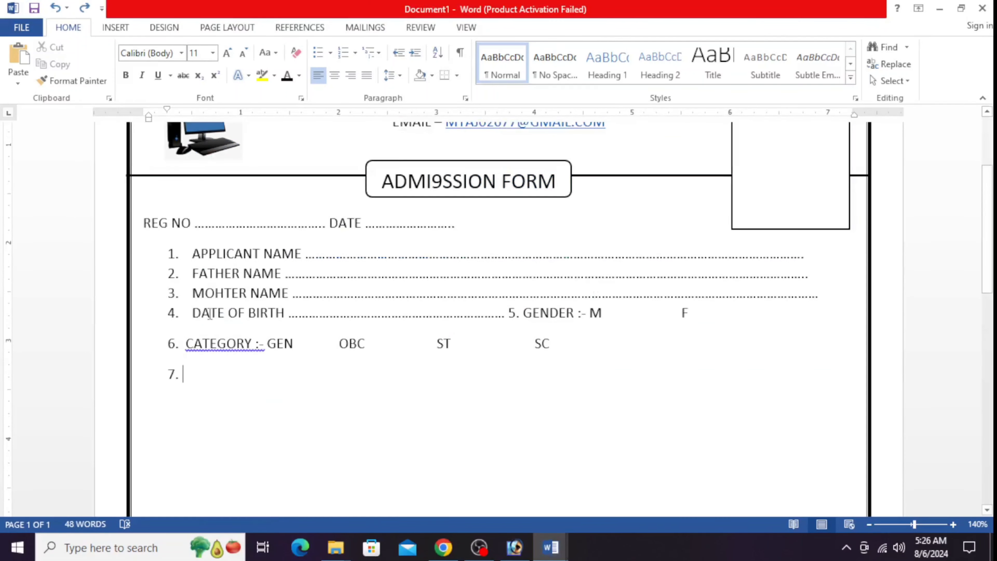
{"action": "type", "text": "LC"}
{"action": "key", "text": "BackSpace"}
{"action": "type", "text": "OCA"}
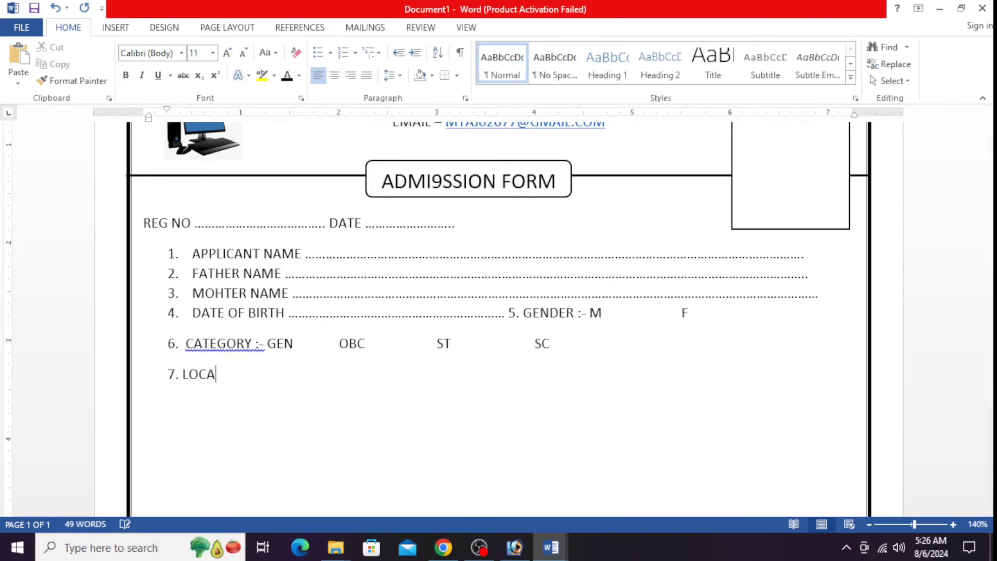
{"action": "key", "text": "alt+Tab"}
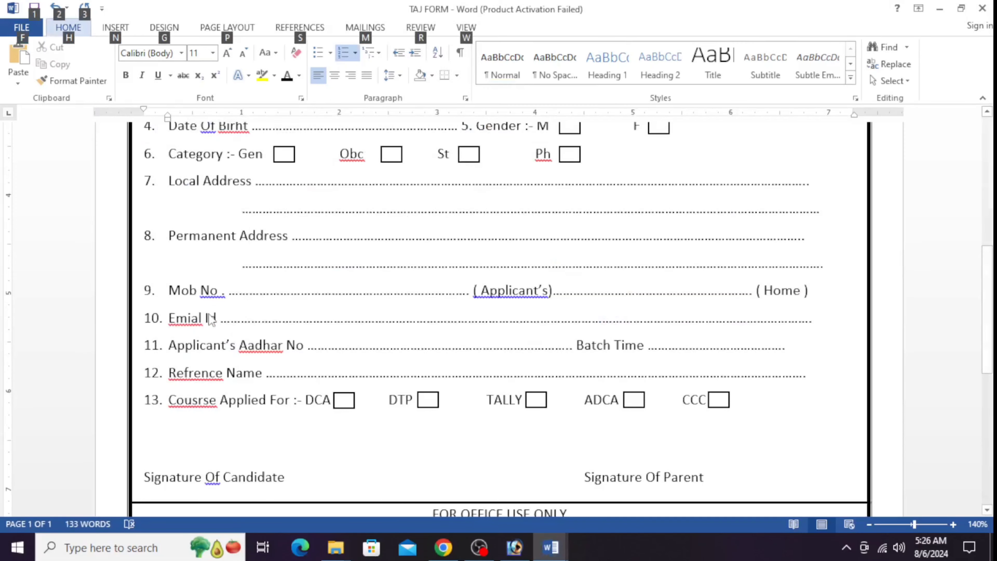
{"action": "key", "text": "alt+Tab"}
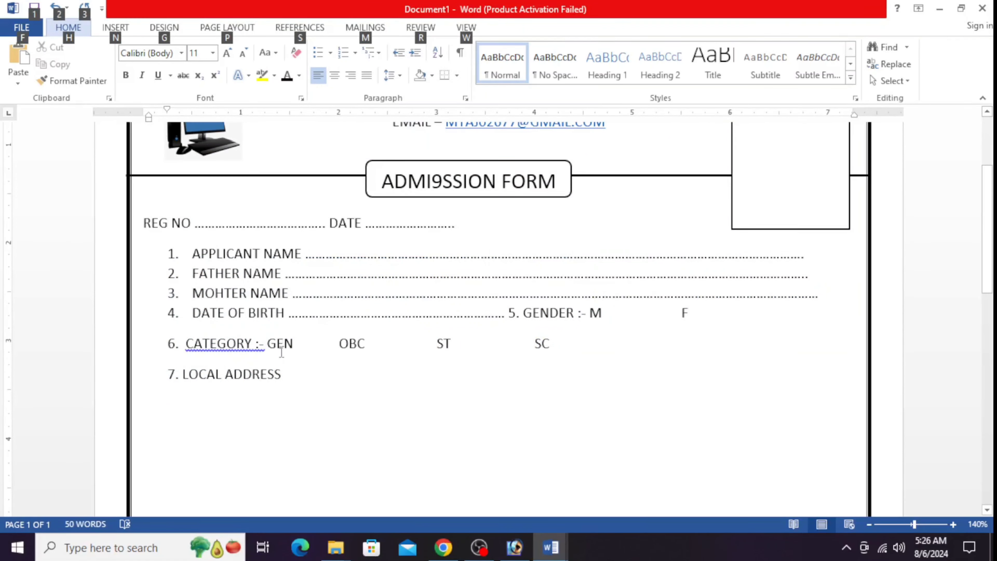
{"action": "key", "text": "alt+Tab"}
{"action": "key", "text": "alt+Tab"}
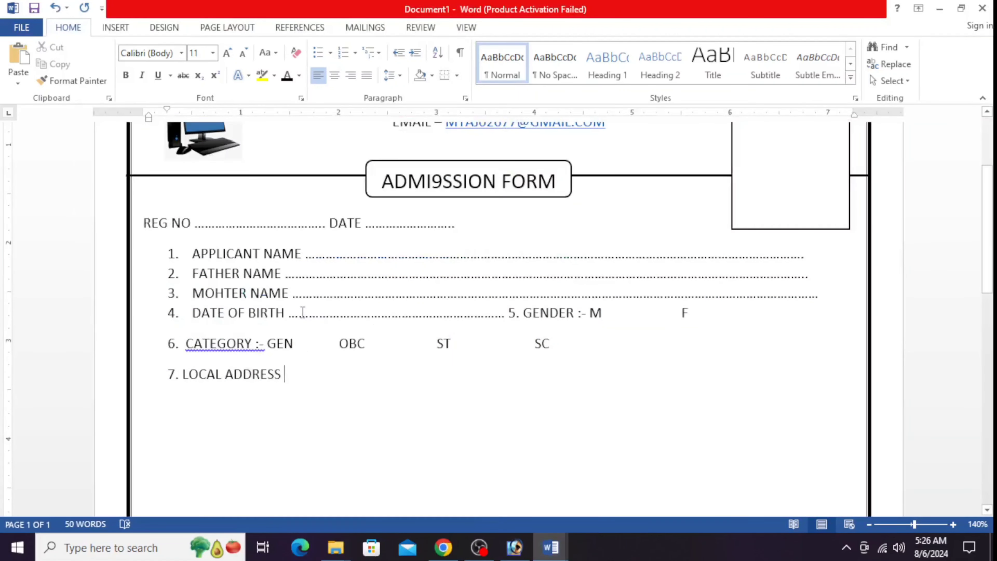
Copy the dotted line from the FATHER NAME row and paste it after "LOCAL ADDRESS"
{"action": "left_click", "coordinate": [288, 320]}
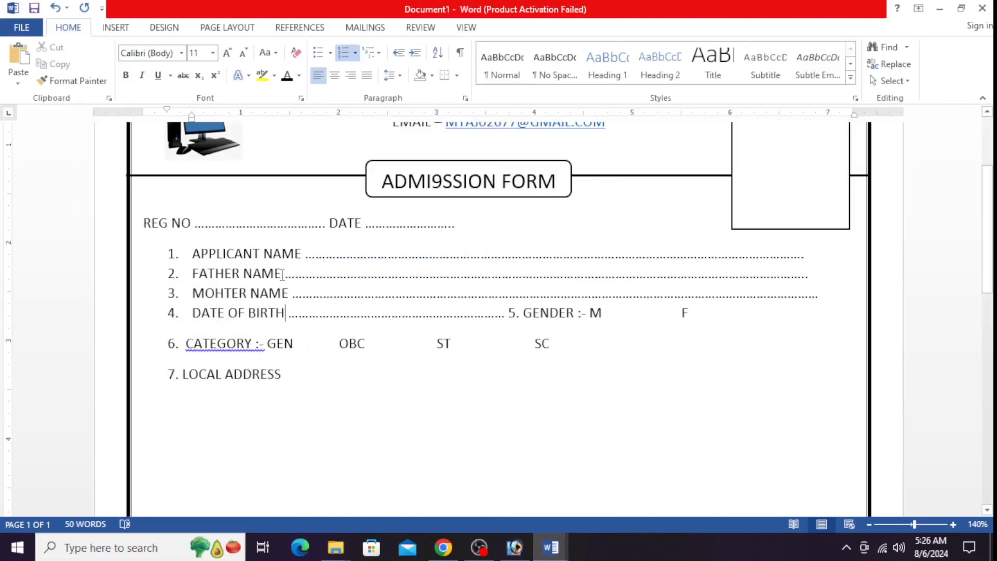
{"action": "left_click_drag", "start_coordinate": [283, 274], "coordinate": [687, 284]}
{"action": "left_click_drag", "start_coordinate": [807, 276], "coordinate": [284, 278]}
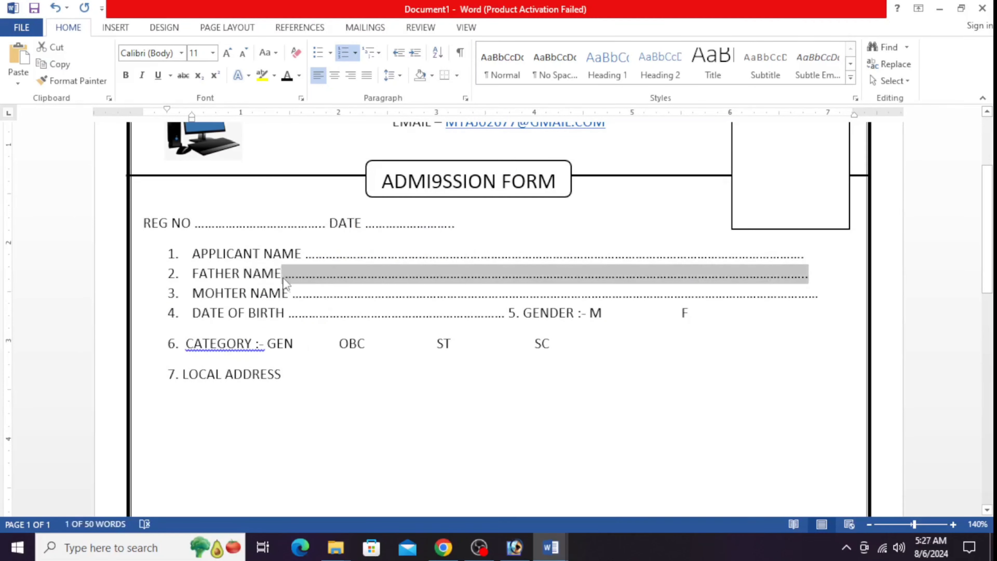
{"action": "key", "text": "ctrl+c"}
{"action": "left_click", "coordinate": [289, 375]}
{"action": "key", "text": "ctrl+v"}
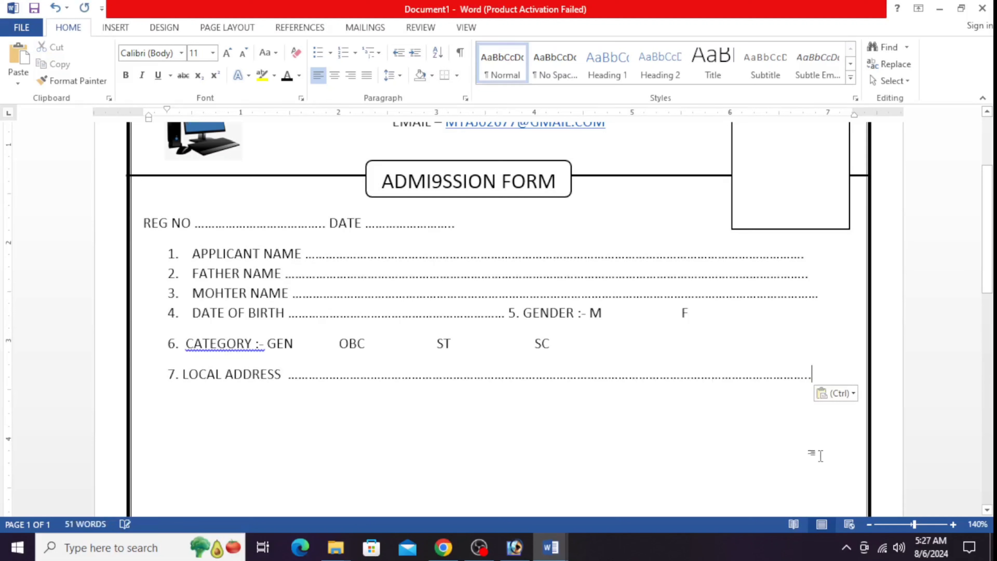
Add an indented second dotted line under LOCAL ADDRESS and extend it with more dots to about the end of the line above
{"action": "key", "text": "Return"}
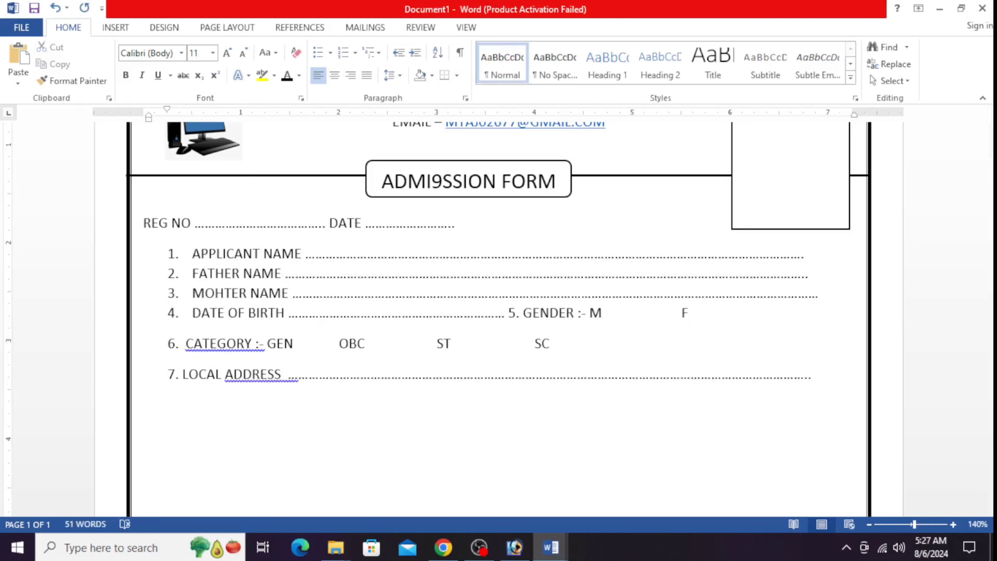
{"action": "key", "text": "Tab"}
{"action": "key", "text": "Tab"}
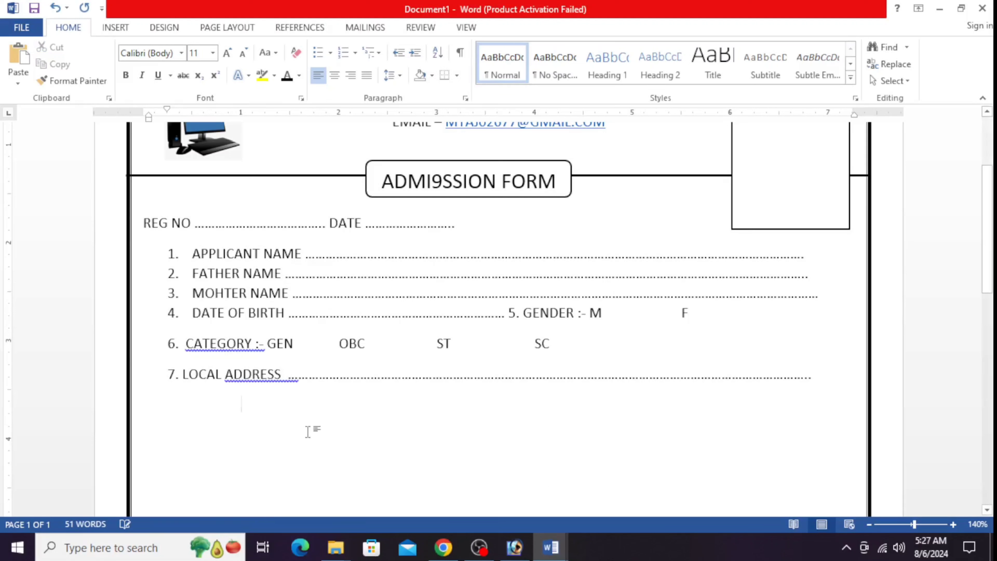
{"action": "key", "text": "ctrl+v"}
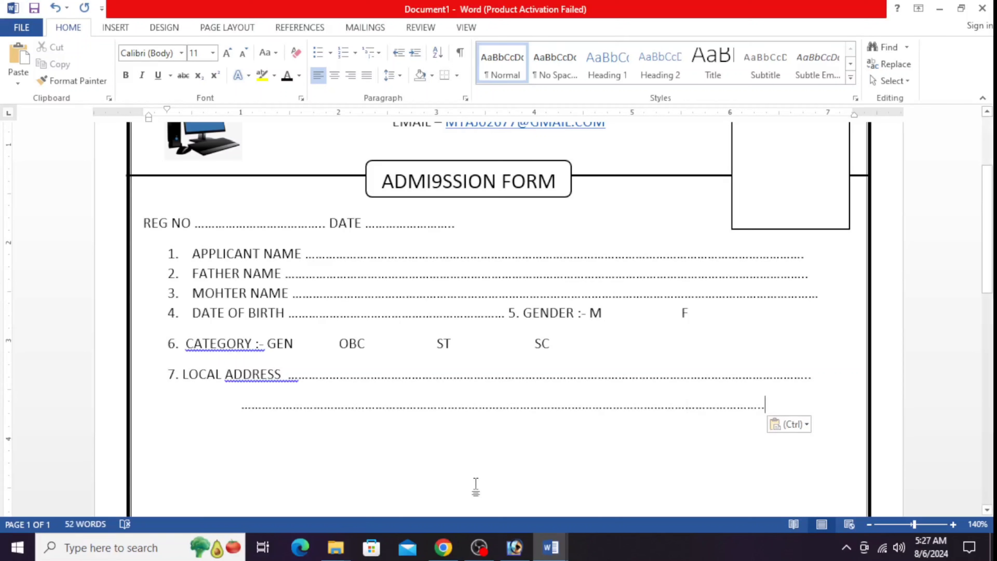
{"action": "type", "text": "."}
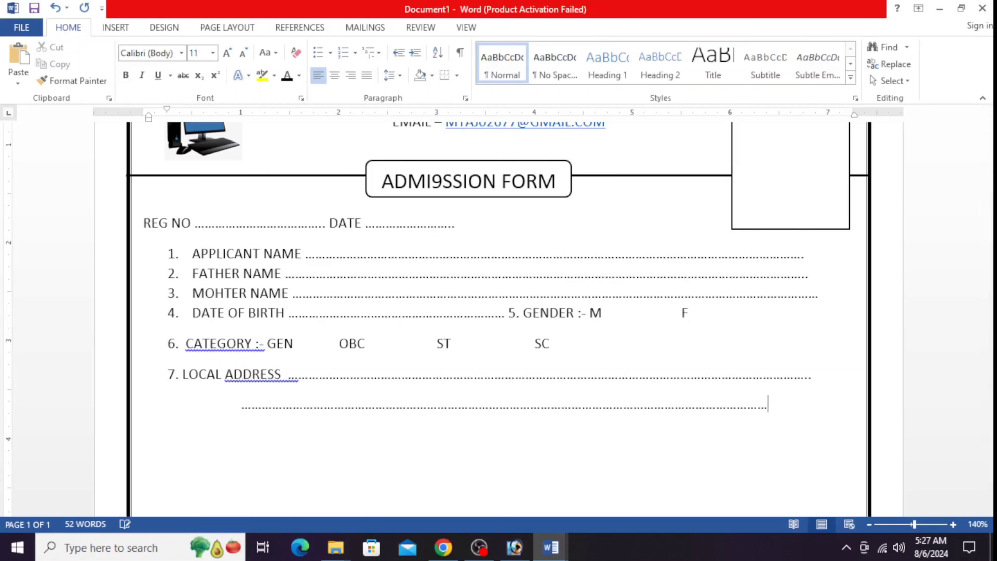
{"action": "type", "text": ".........."}
Add line "8. PERMANENT ADDRESS" with the copied dotted line after it, trimmed to end level with the LOCAL ADDRESS line
{"action": "key", "text": "Return"}
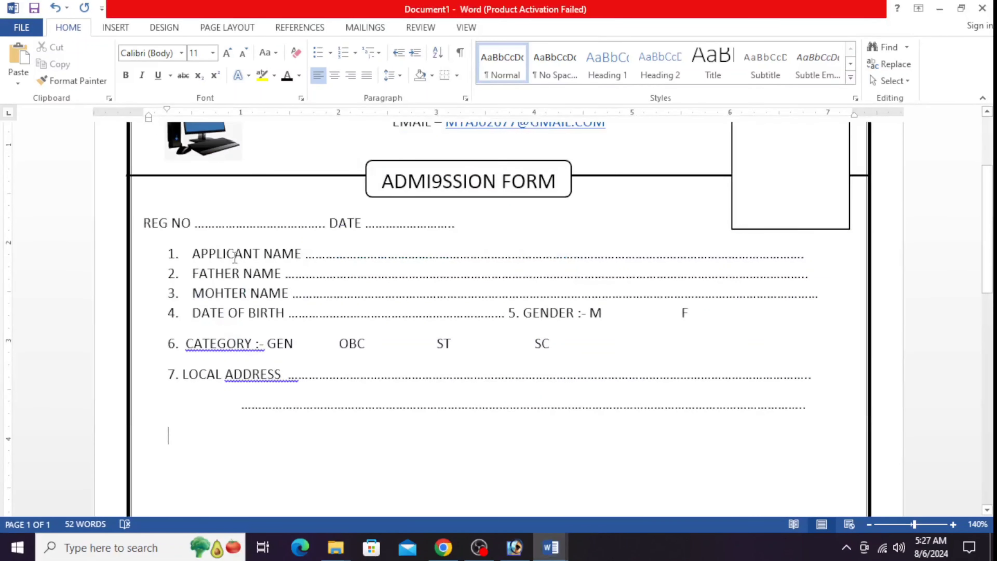
{"action": "type", "text": "8. "}
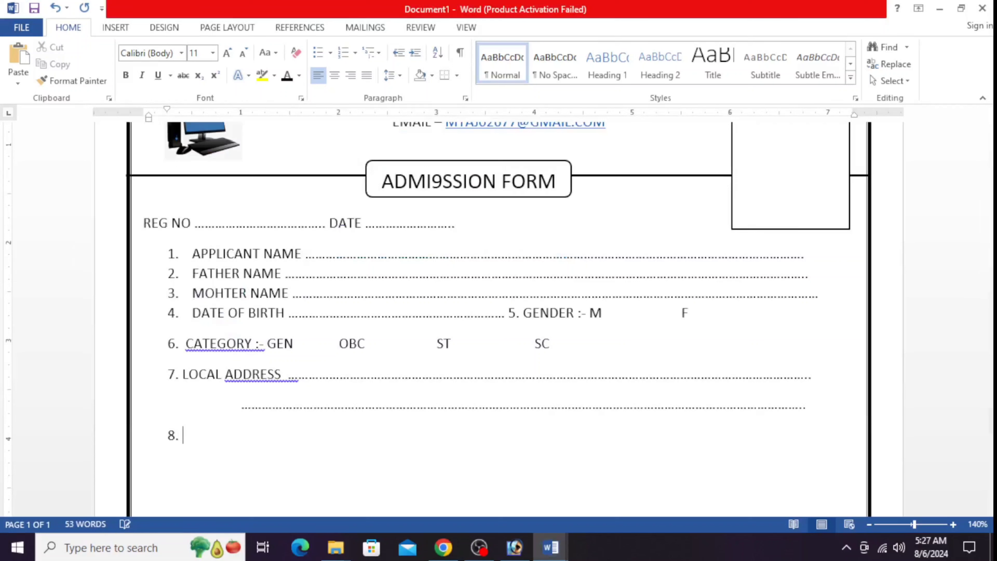
{"action": "type", "text": "PERMANENT ADDRESS"}
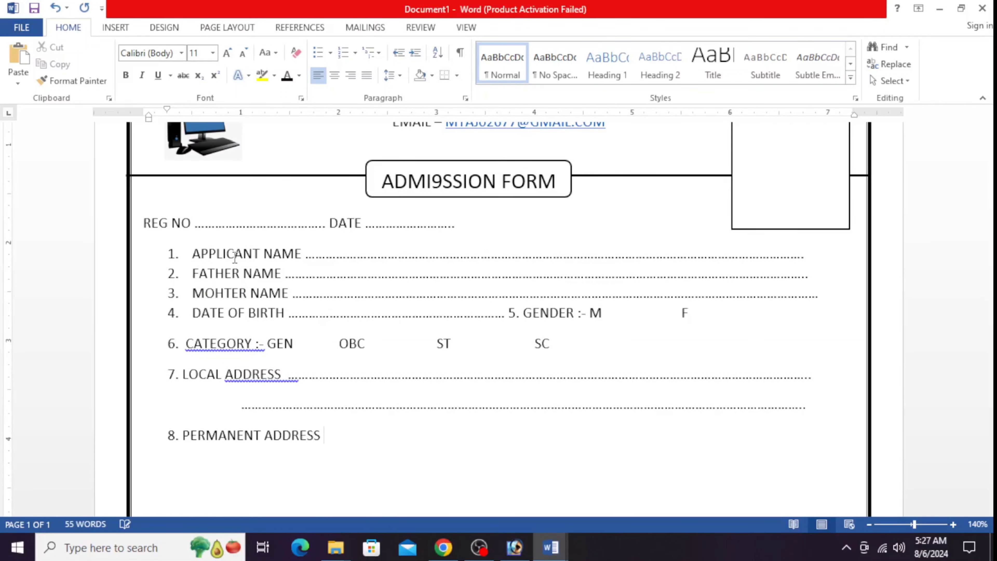
{"action": "key", "text": "ctrl+v"}
{"action": "key", "text": "BackSpace"}
{"action": "key", "text": "BackSpace"}
{"action": "key", "text": "BackSpace"}
{"action": "key", "text": "BackSpace"}
{"action": "key", "text": "BackSpace"}
{"action": "key", "text": "BackSpace"}
{"action": "key", "text": "BackSpace"}
{"action": "key", "text": "BackSpace"}
{"action": "key", "text": "BackSpace"}
{"action": "key", "text": "BackSpace"}
{"action": "key", "text": "BackSpace"}
{"action": "key", "text": "BackSpace"}
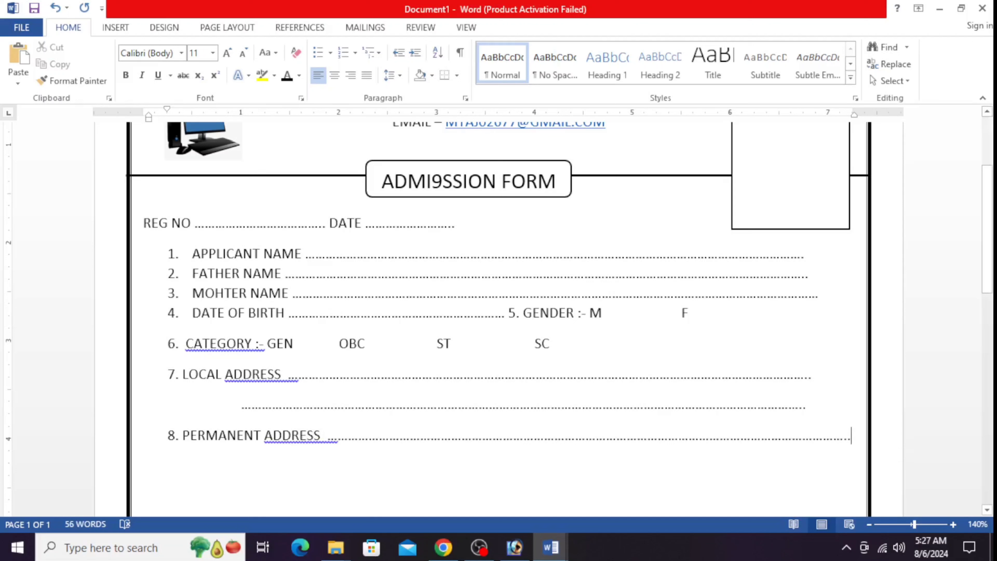
Add an indented second dotted line under PERMANENT ADDRESS and extend it with more dots to match the line above
{"action": "key", "text": "Return"}
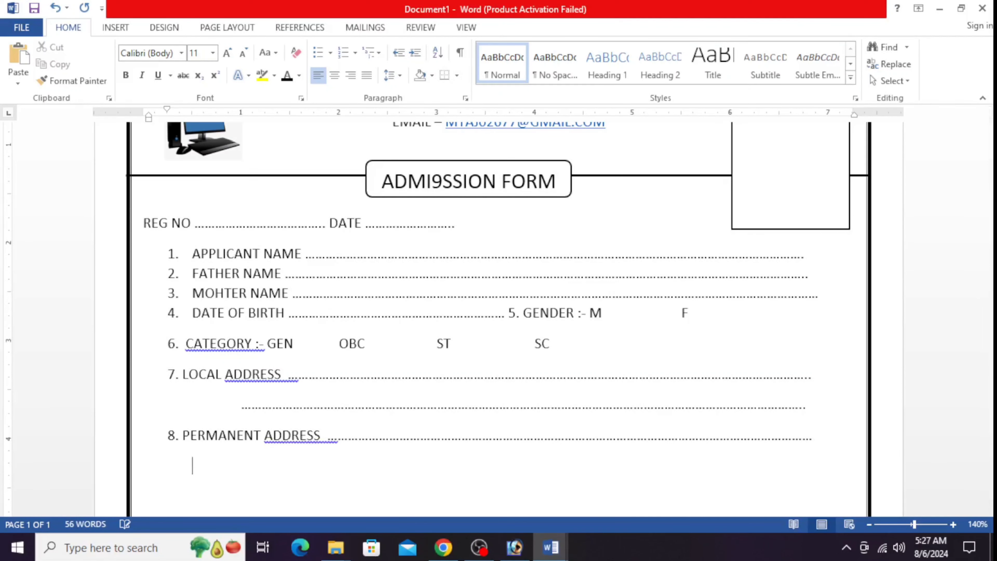
{"action": "key", "text": "ctrl+v"}
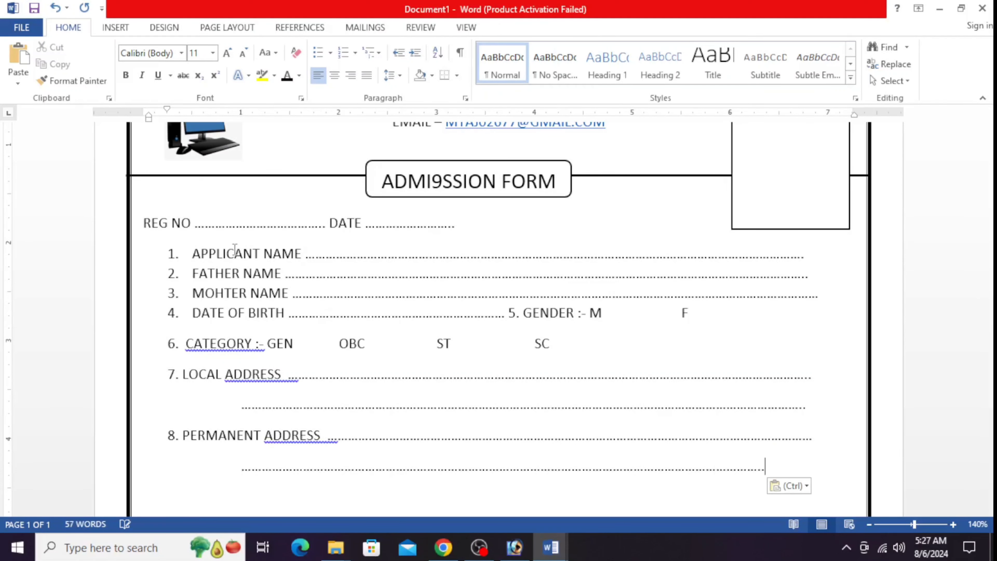
{"action": "type", "text": "."}
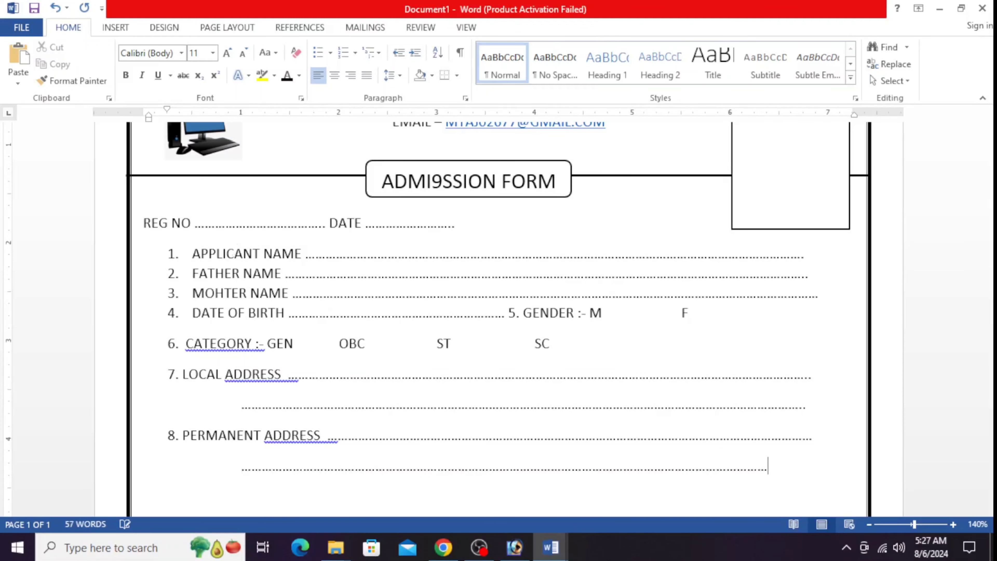
{"action": "type", "text": "............."}
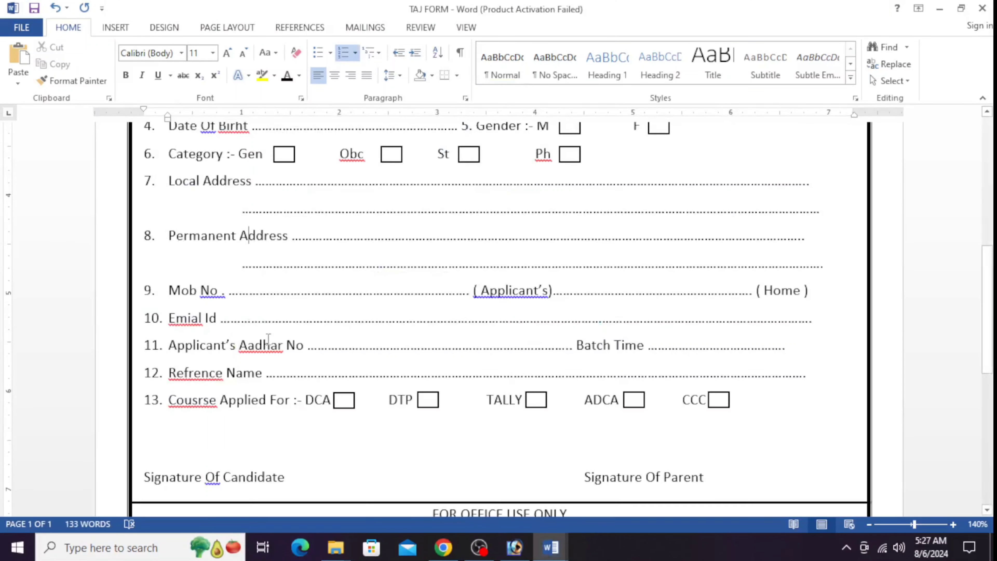
Add line "9. MOB NO" with the copied dotted line, shortened to leave space for more text on the same row
{"action": "scroll", "coordinate": [390, 261], "scroll_direction": "down", "scroll_amount": 1}
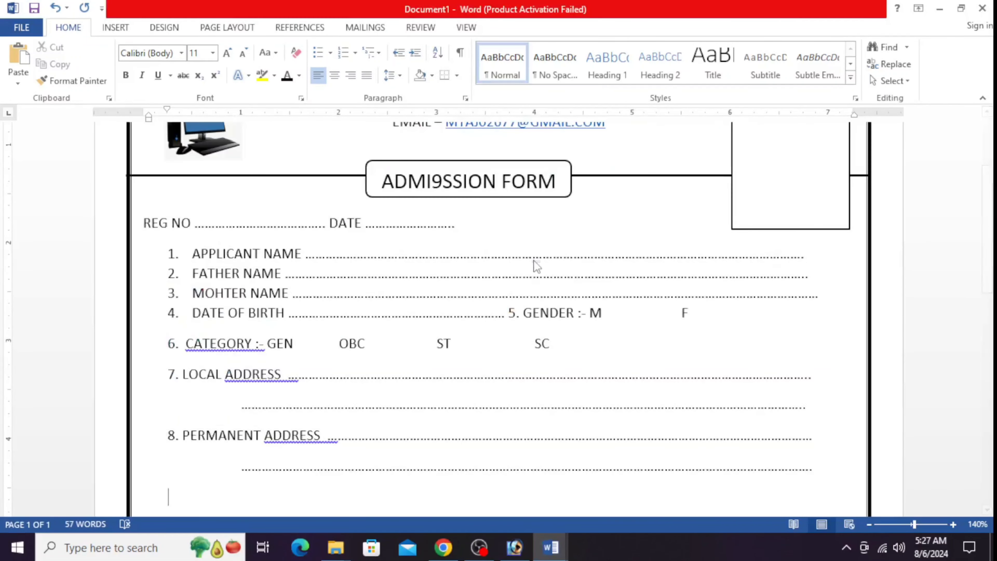
{"action": "type", "text": "9. MOB NO"}
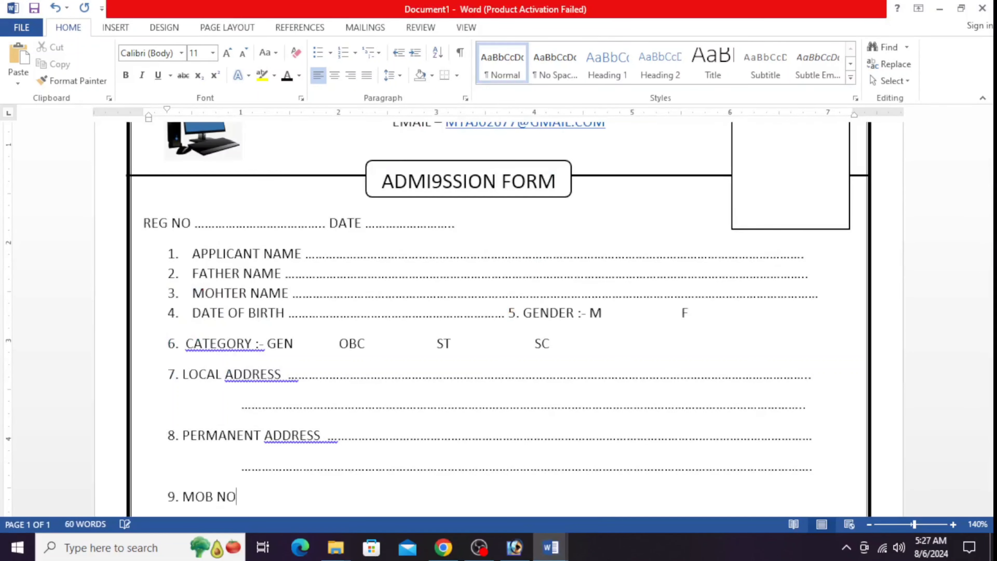
{"action": "key", "text": "ctrl+v"}
{"action": "key", "text": "BackSpace"}
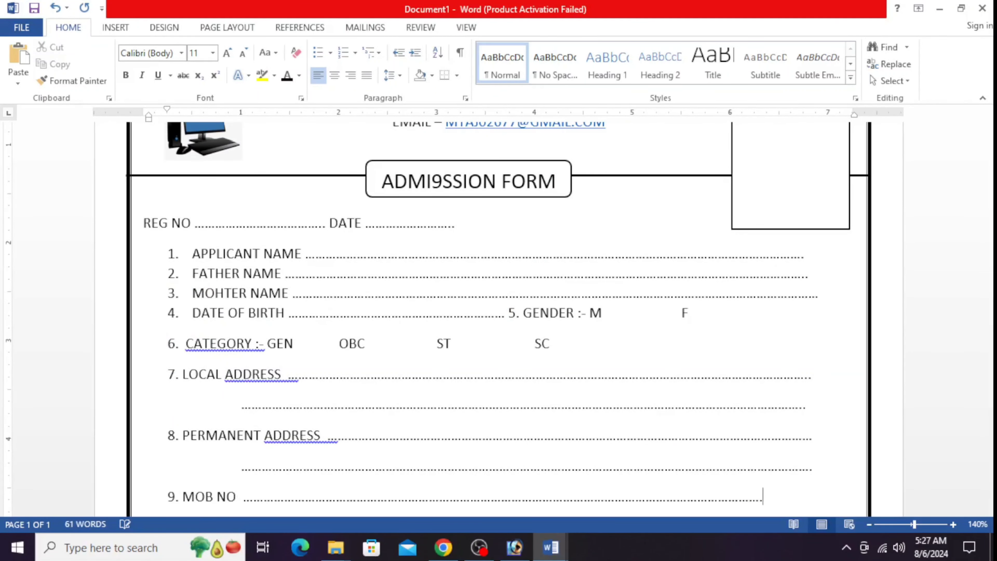
{"action": "key", "text": "BackSpace"}
{"action": "key", "text": "BackSpace"}
{"action": "key", "text": "BackSpace"}
{"action": "key", "text": "BackSpace"}
{"action": "key", "text": "BackSpace"}
{"action": "key", "text": "BackSpace"}
{"action": "key", "text": "BackSpace"}
{"action": "key", "text": "BackSpace"}
{"action": "key", "text": "BackSpace"}
{"action": "key", "text": "BackSpace"}
{"action": "key", "text": "BackSpace"}
{"action": "key", "text": "BackSpace"}
{"action": "key", "text": "BackSpace"}
{"action": "key", "text": "BackSpace"}
{"action": "key", "text": "BackSpace"}
{"action": "key", "text": "BackSpace"}
{"action": "key", "text": "BackSpace"}
{"action": "key", "text": "BackSpace"}
{"action": "key", "text": "BackSpace"}
{"action": "key", "text": "BackSpace"}
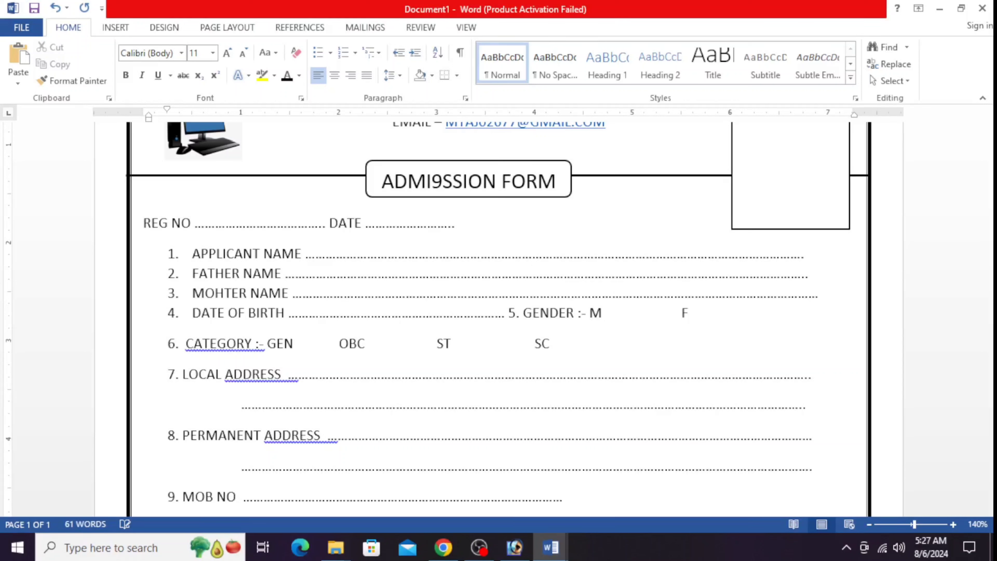
Complete the MOB NO row with "( APPLICANT )", a shorter dotted line and "(HOME)", and start a new line
{"action": "type", "text": "( APPLICANT ) ....."}
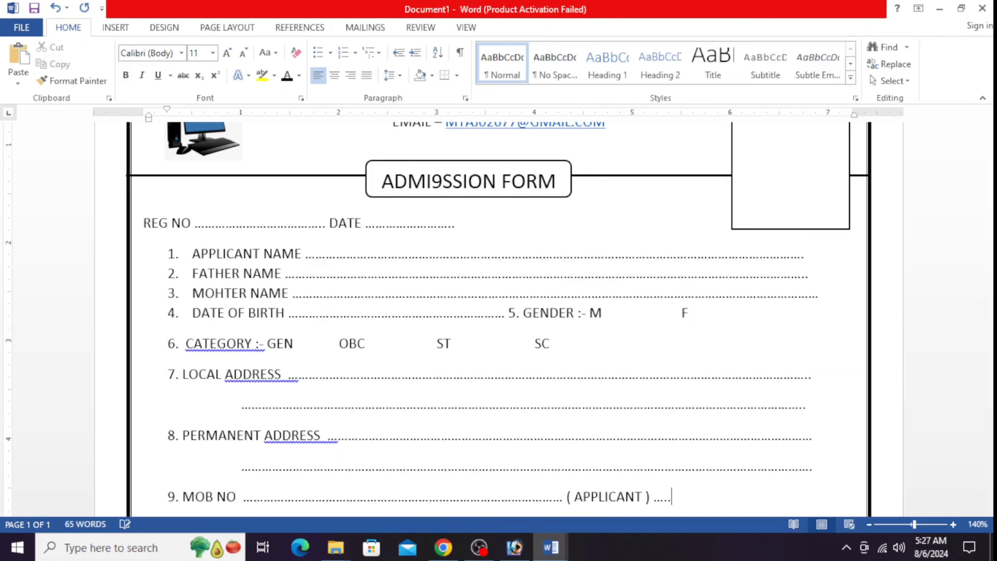
{"action": "type", "text": "..................... (HOME"}
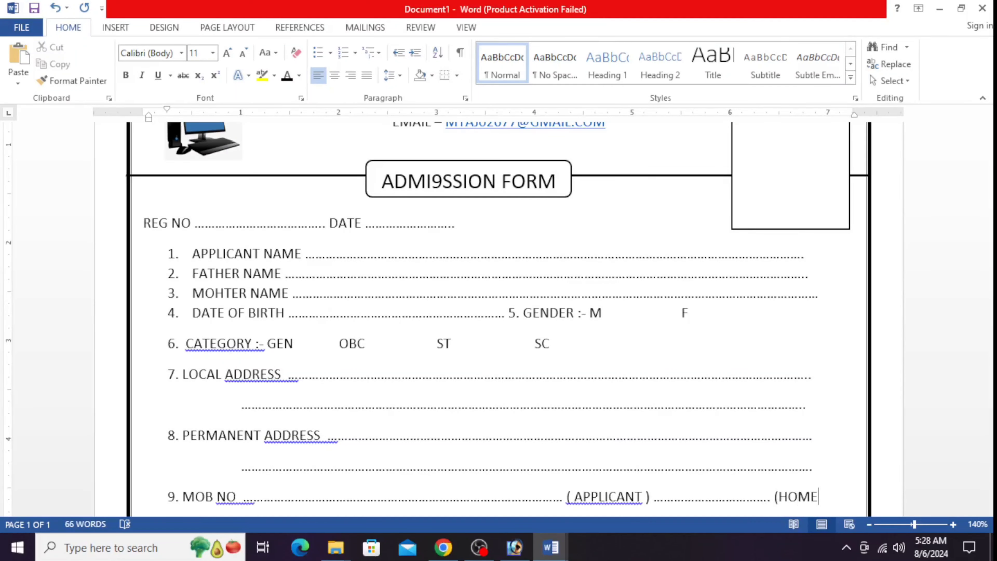
{"action": "key", "text": "Return"}
Label the next line "10 EMAIL", following the TAJ FORM reference, and put the copied dotted line after it
{"action": "key", "text": "alt+Tab"}
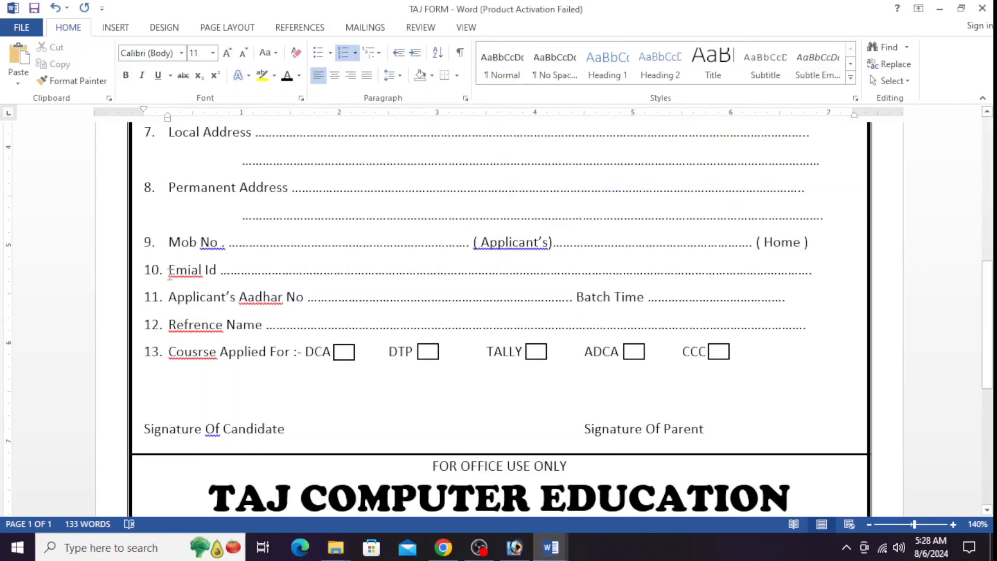
{"action": "key", "text": "alt+Tab"}
{"action": "type", "text": "10 "}
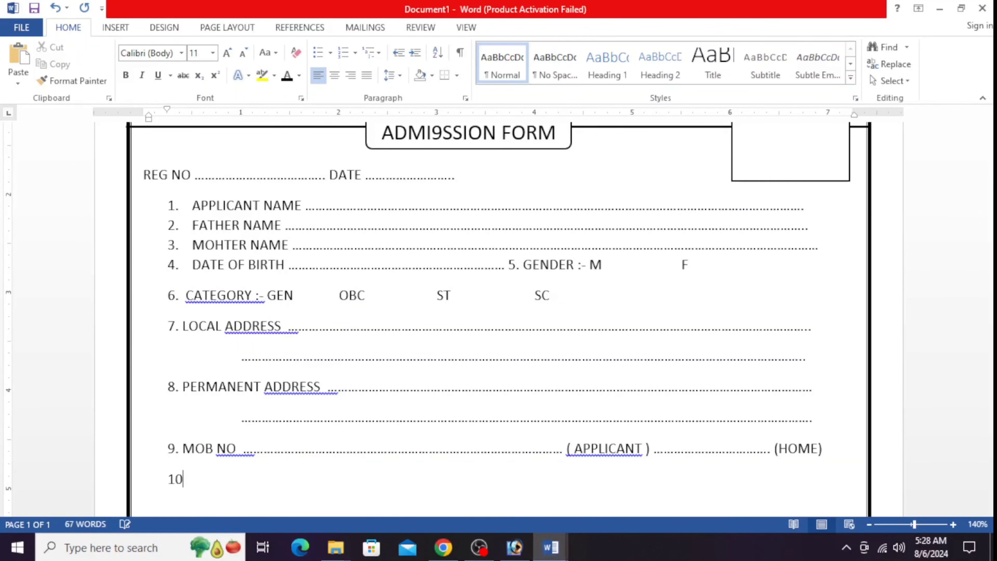
{"action": "type", "text": "EMAIL ........"}
{"action": "key", "text": "BackSpace"}
{"action": "key", "text": "BackSpace"}
{"action": "key", "text": "BackSpace"}
{"action": "key", "text": "BackSpace"}
{"action": "key", "text": "BackSpace"}
{"action": "key", "text": "BackSpace"}
{"action": "key", "text": "ctrl+v"}
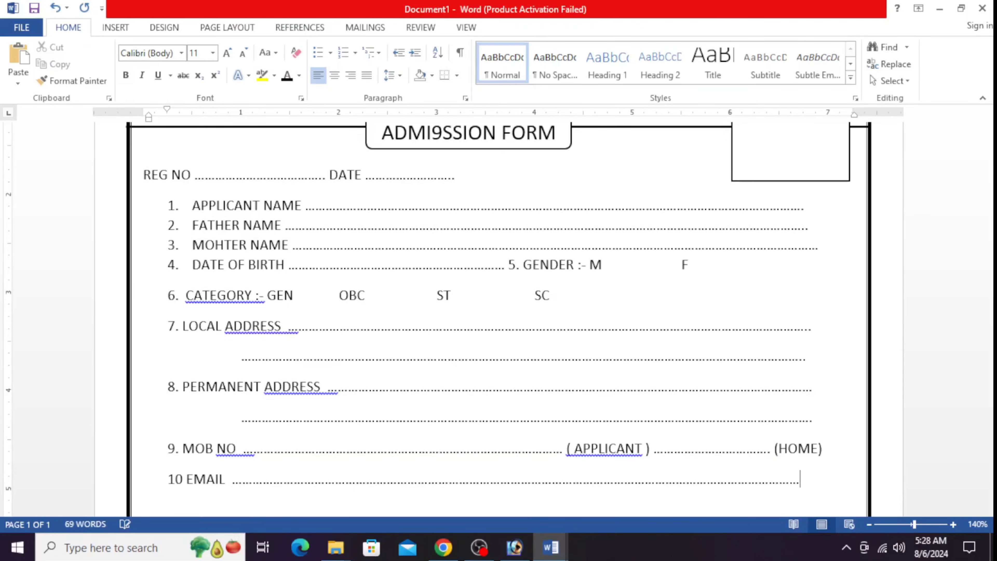
Add line "11. APPLICANT AADHAR NO" below EMAIL, following the TAJ FORM reference, and put the copied dotted line after it
{"action": "key", "text": "alt+Tab"}
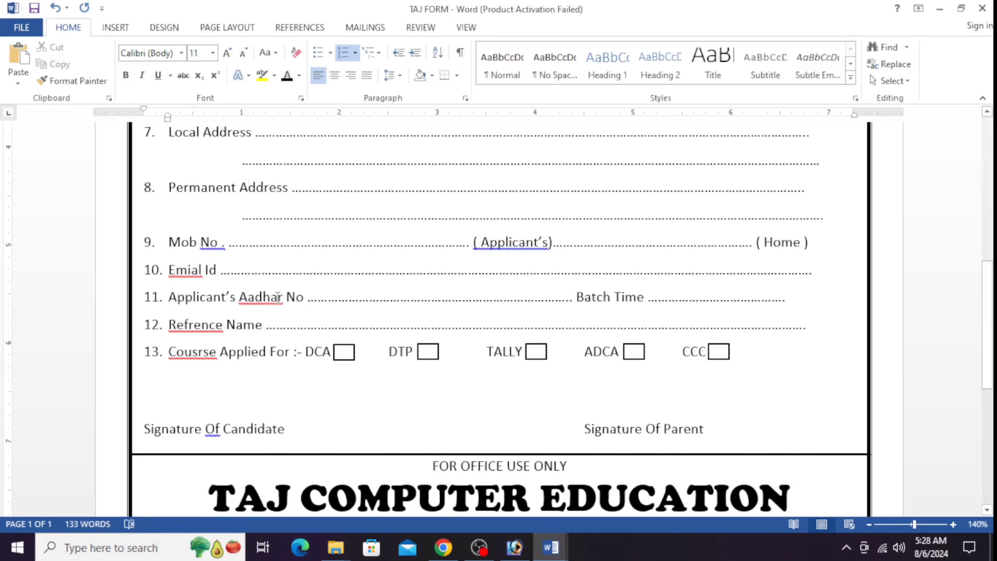
{"action": "key", "text": "alt+Tab"}
{"action": "type", "text": "APPLI"}
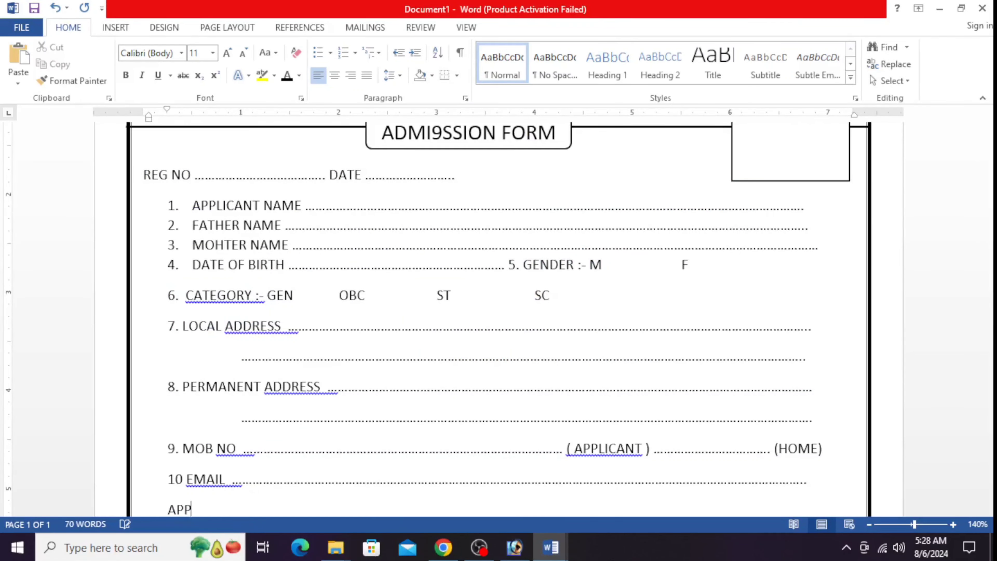
{"action": "key", "text": "BackSpace"}
{"action": "key", "text": "BackSpace"}
{"action": "key", "text": "BackSpace"}
{"action": "key", "text": "BackSpace"}
{"action": "key", "text": "BackSpace"}
{"action": "type", "text": "11. APPLICANT AADHAR NO"}
{"action": "key", "text": "ctrl+v"}
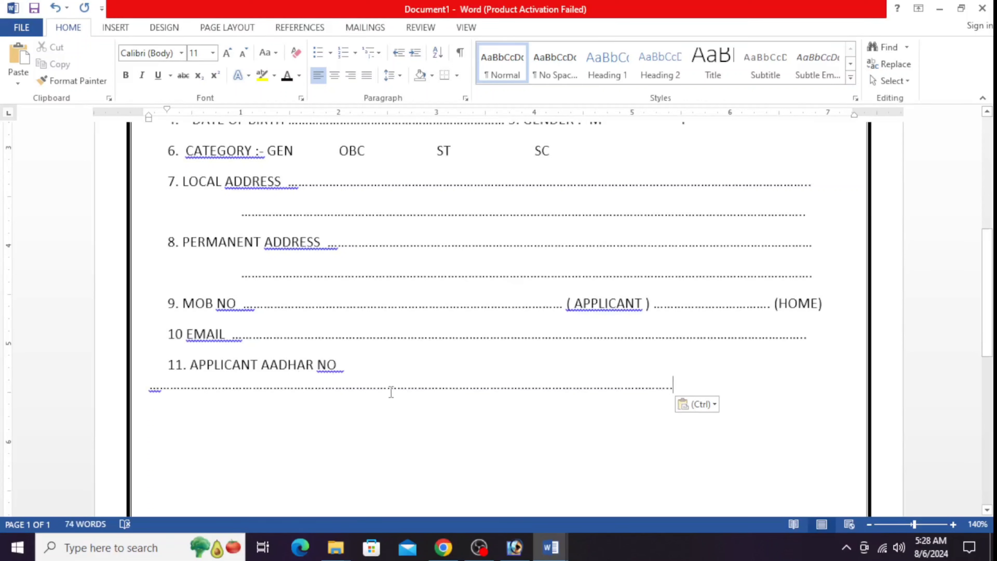
Shorten the dotted line after APPLICANT AADHAR NO so it fits on the row, and start a new line
{"action": "key", "text": "BackSpace"}
{"action": "key", "text": "BackSpace"}
{"action": "key", "text": "BackSpace"}
{"action": "key", "text": "BackSpace"}
{"action": "key", "text": "BackSpace"}
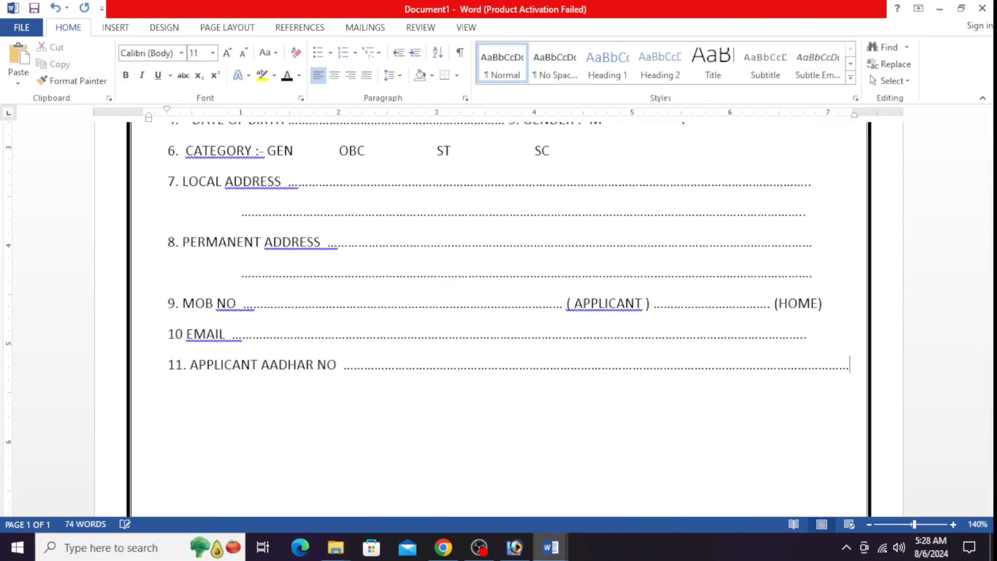
{"action": "key", "text": "BackSpace"}
{"action": "key", "text": "BackSpace"}
{"action": "key", "text": "BackSpace"}
{"action": "key", "text": "BackSpace"}
{"action": "key", "text": "BackSpace"}
{"action": "key", "text": "BackSpace"}
{"action": "key", "text": "BackSpace"}
{"action": "key", "text": "BackSpace"}
{"action": "key", "text": "BackSpace"}
{"action": "key", "text": "BackSpace"}
{"action": "key", "text": "BackSpace"}
{"action": "key", "text": "BackSpace"}
{"action": "key", "text": "BackSpace"}
{"action": "key", "text": "BackSpace"}
{"action": "key", "text": "BackSpace"}
{"action": "key", "text": "BackSpace"}
{"action": "key", "text": "BackSpace"}
{"action": "key", "text": "BackSpace"}
{"action": "key", "text": "BackSpace"}
{"action": "key", "text": "BackSpace"}
{"action": "type", "text": "..."}
{"action": "key", "text": "Return"}
Replace a short stretch of dots in the APPLICANT AADHAR NO row with "BATCH TIME", following the TAJ FORM reference
{"action": "key", "text": "alt+Tab"}
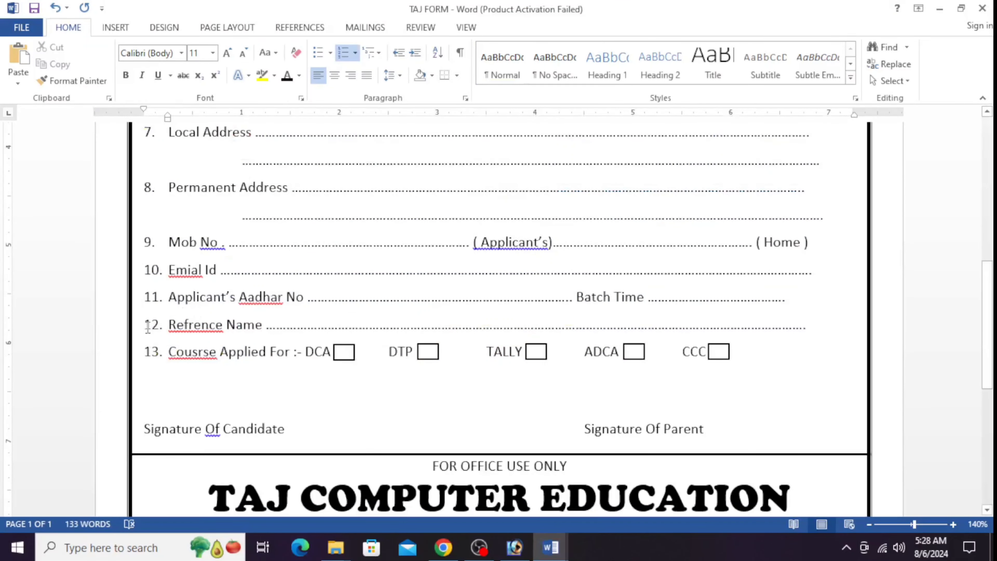
{"action": "key", "text": "alt+Tab"}
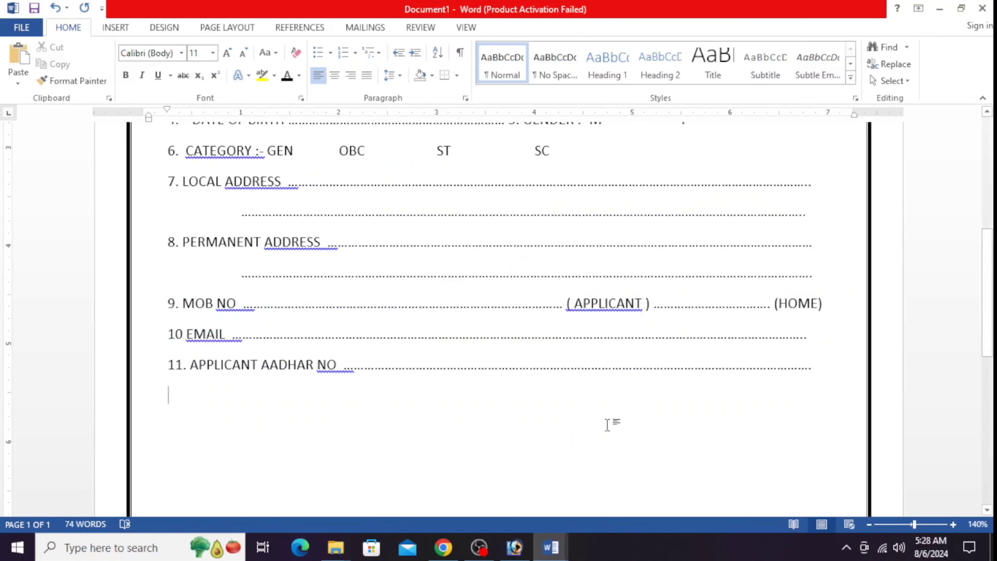
{"action": "left_click_drag", "start_coordinate": [620, 372], "coordinate": [635, 375]}
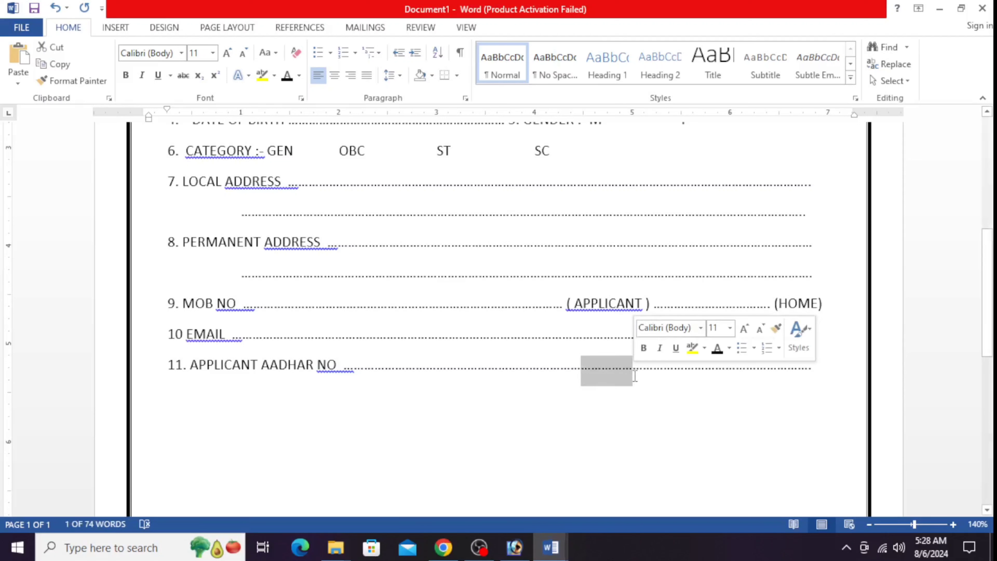
{"action": "key", "text": "BackSpace"}
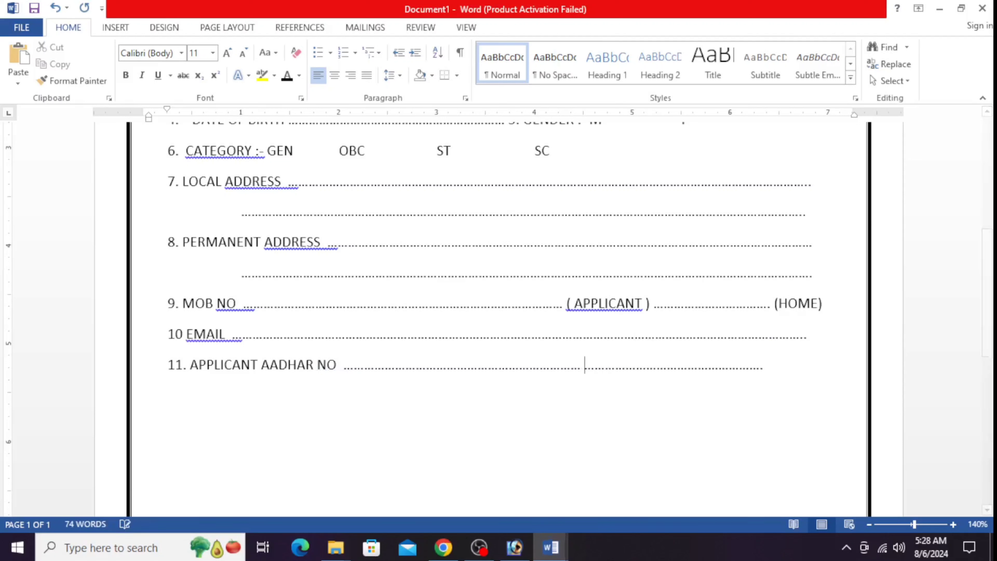
{"action": "type", "text": "BATCH "}
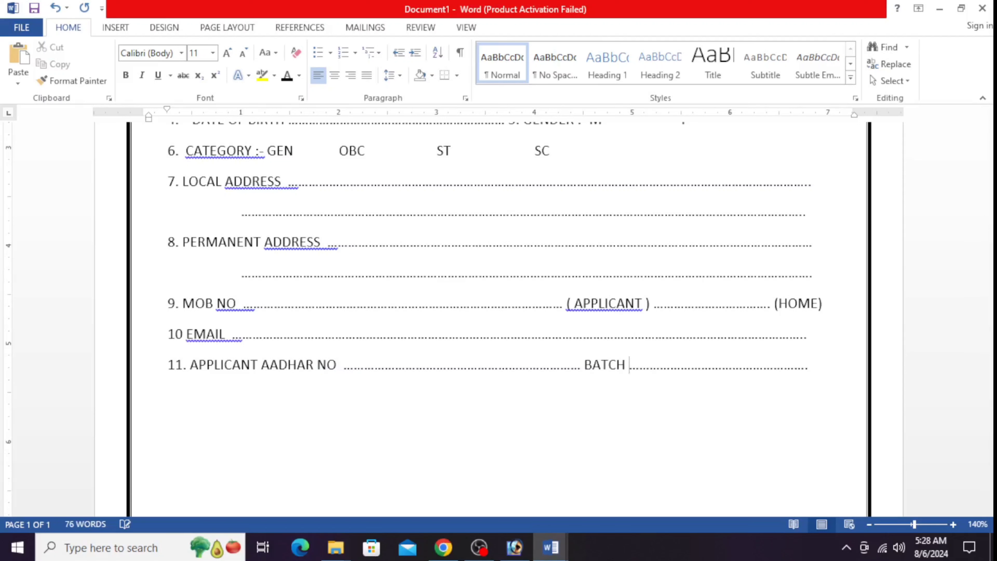
{"action": "type", "text": "TIME"}
Trim the dotted line after BATCH TIME to roughly match the rows above, and start a new line
{"action": "left_click", "coordinate": [846, 374]}
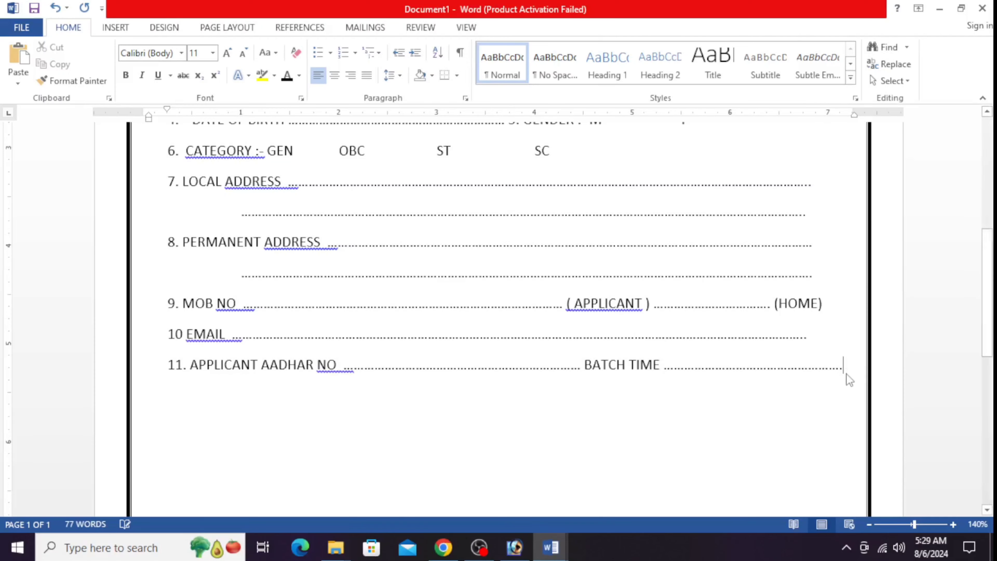
{"action": "key", "text": "BackSpace"}
{"action": "key", "text": "BackSpace"}
{"action": "key", "text": "BackSpace"}
{"action": "key", "text": "BackSpace"}
{"action": "key", "text": "BackSpace"}
{"action": "key", "text": "BackSpace"}
{"action": "key", "text": "BackSpace"}
{"action": "key", "text": "BackSpace"}
{"action": "key", "text": "BackSpace"}
{"action": "key", "text": "BackSpace"}
{"action": "key", "text": "BackSpace"}
{"action": "key", "text": "BackSpace"}
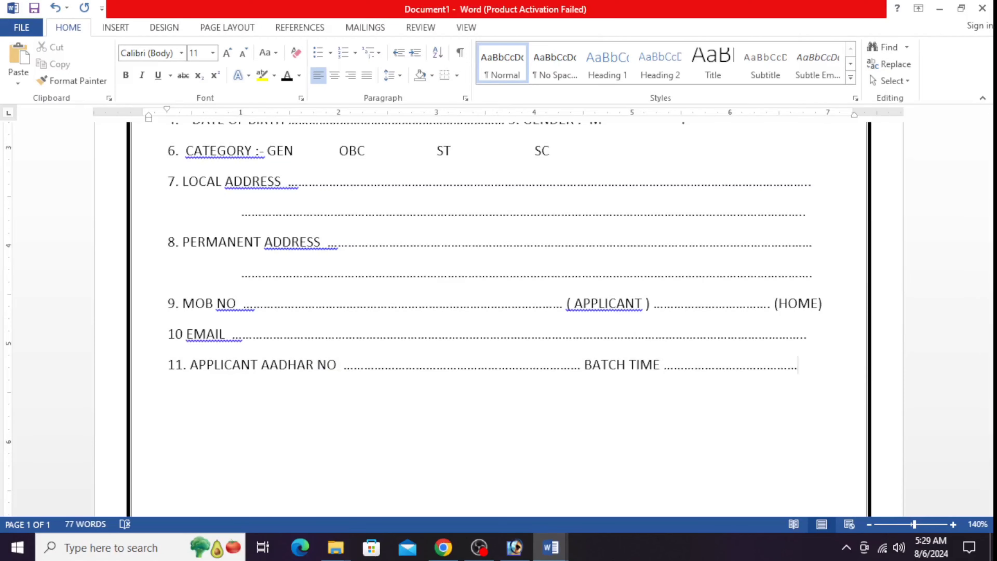
{"action": "type", "text": "...."}
{"action": "key", "text": "Return"}
Add a "REFRENCE NUMBER" row with the copied dotted line and number it "12.", leaving a new line below
{"action": "key", "text": "alt+Tab"}
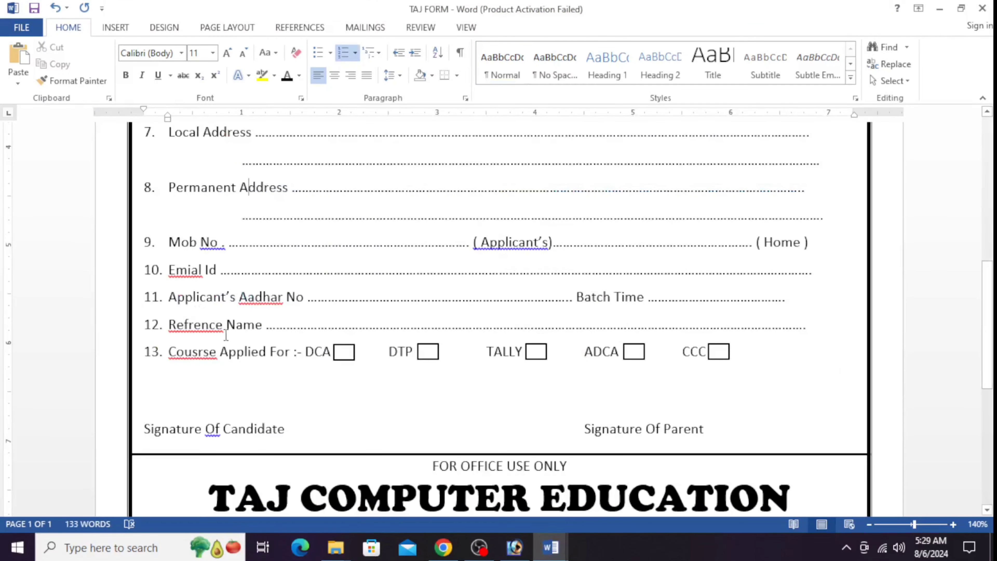
{"action": "key", "text": "alt+Tab"}
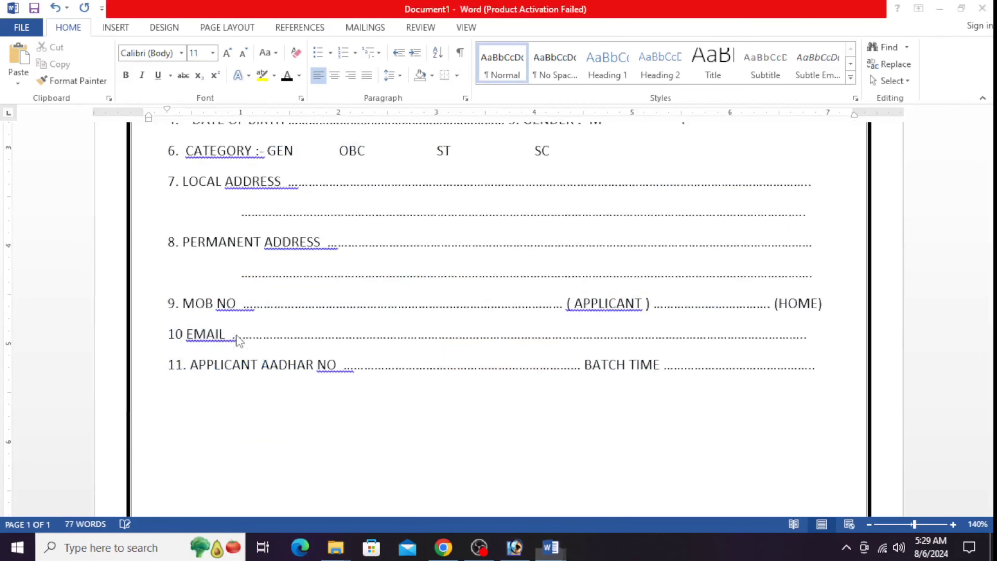
{"action": "type", "text": "REFRENCE NUMBER"}
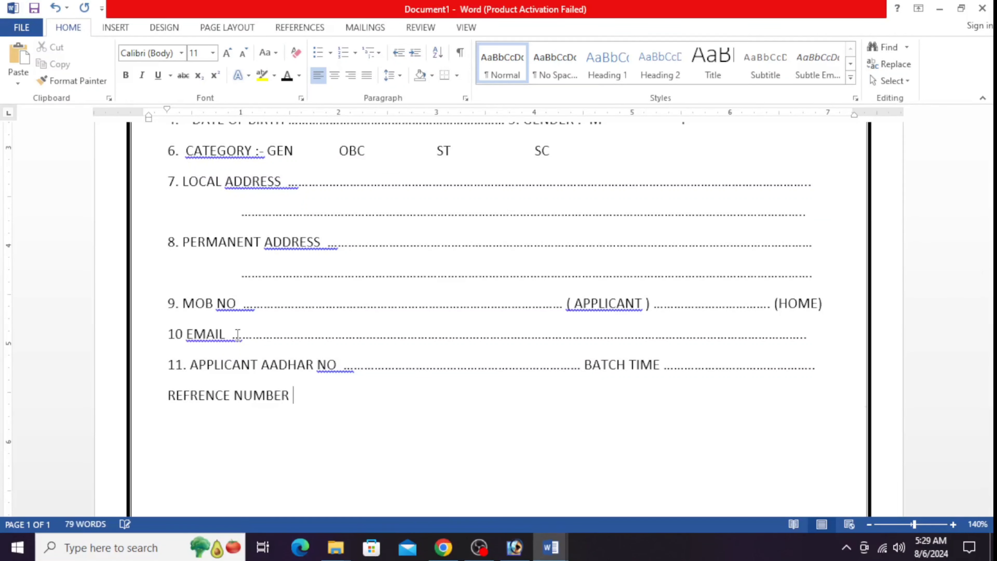
{"action": "key", "text": "ctrl+v"}
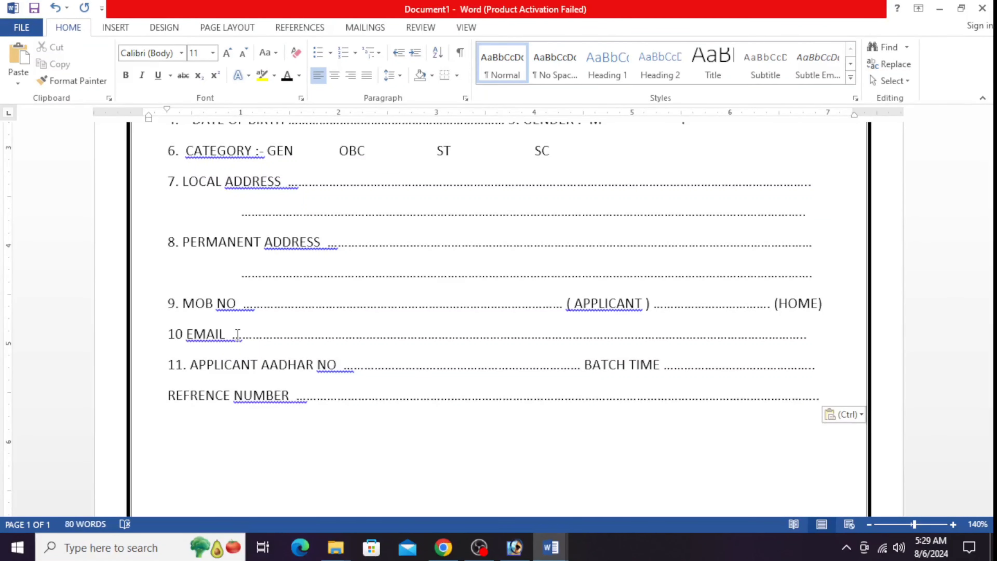
{"action": "key", "text": "Return"}
{"action": "key", "text": "alt+Tab"}
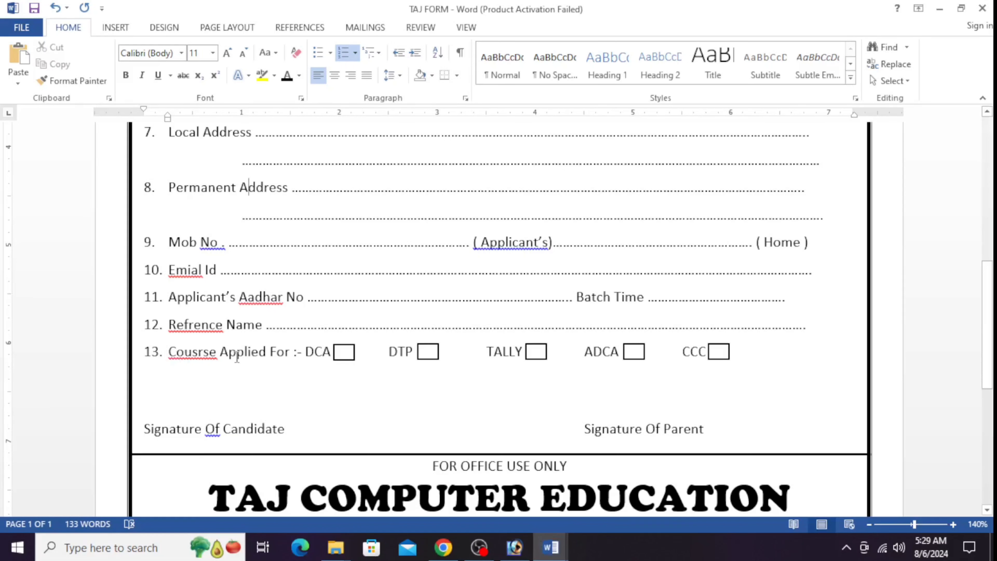
{"action": "key", "text": "alt+Tab"}
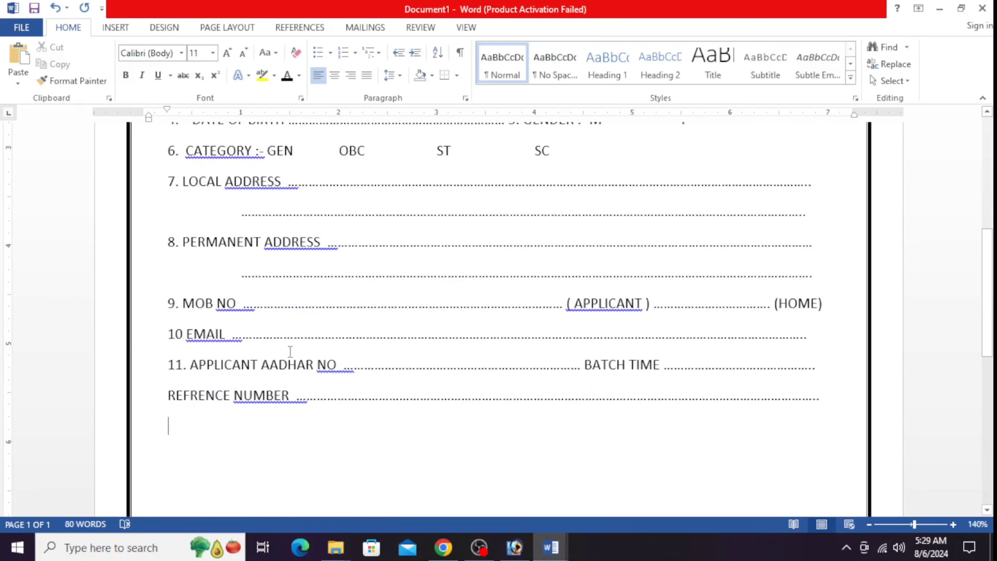
{"action": "left_click", "coordinate": [161, 393]}
{"action": "type", "text": "12."}
Label the line below REFRENCE NUMBER "13. COURSE APPLIED FOR :-", following the TAJ FORM reference
{"action": "left_click", "coordinate": [178, 421]}
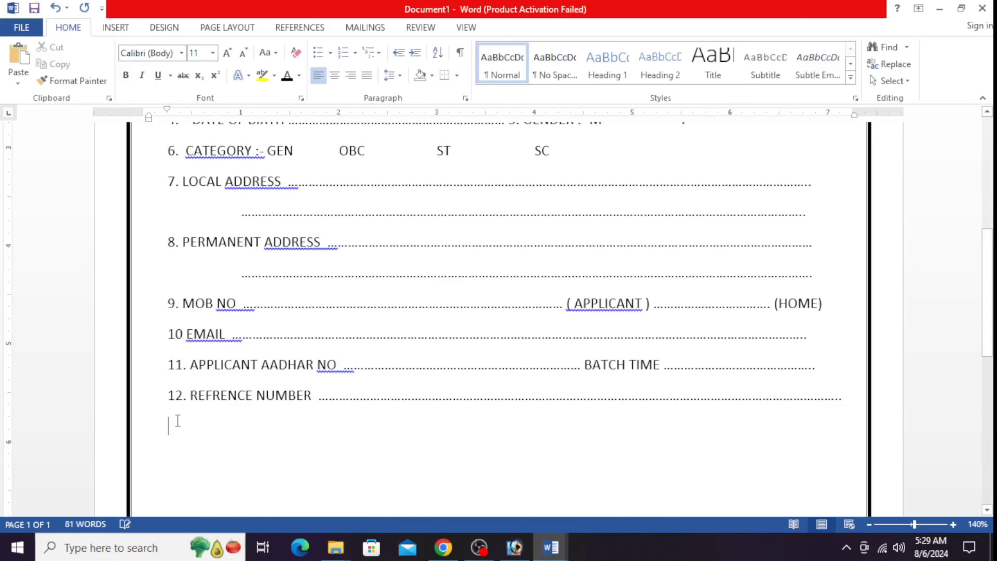
{"action": "type", "text": "13."}
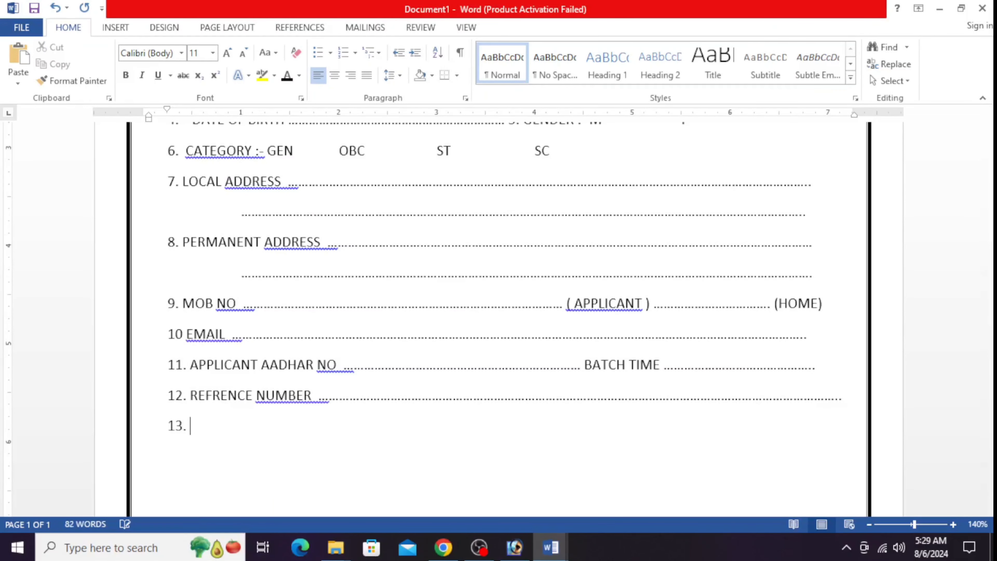
{"action": "key", "text": "alt+Tab"}
{"action": "key", "text": "alt+Tab"}
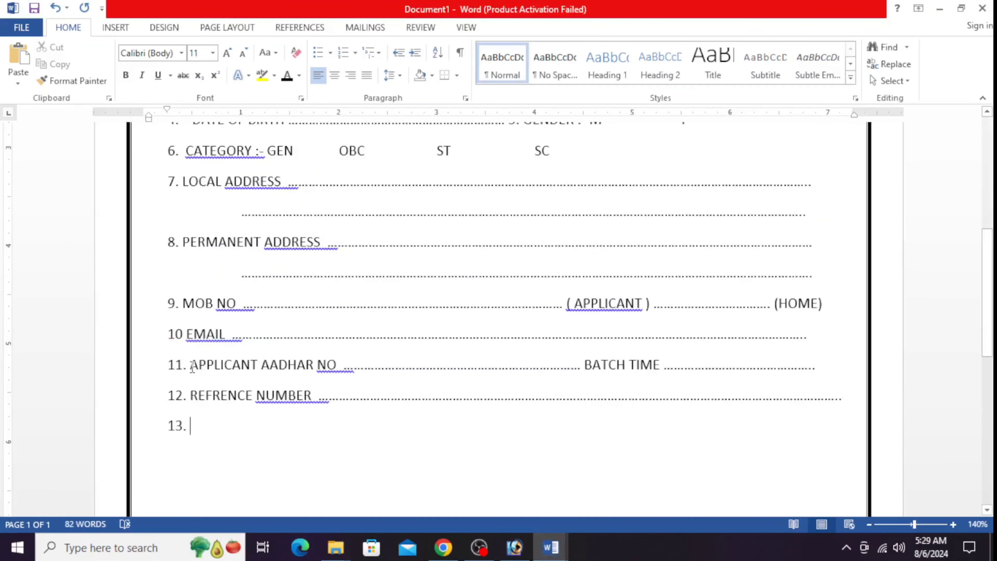
{"action": "type", "text": "COURSE APPLIED "}
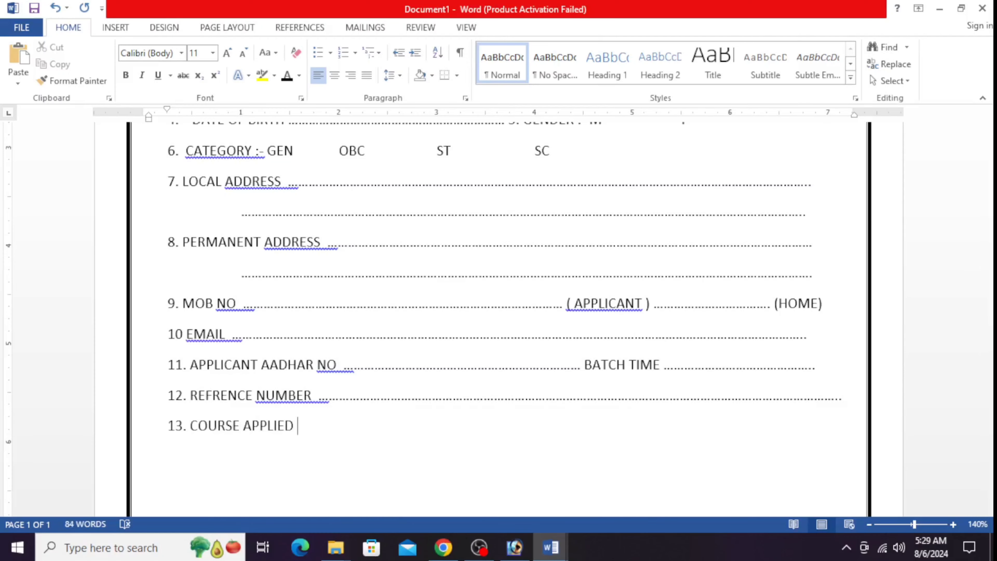
{"action": "type", "text": "FOR"}
{"action": "key", "text": "alt+Tab"}
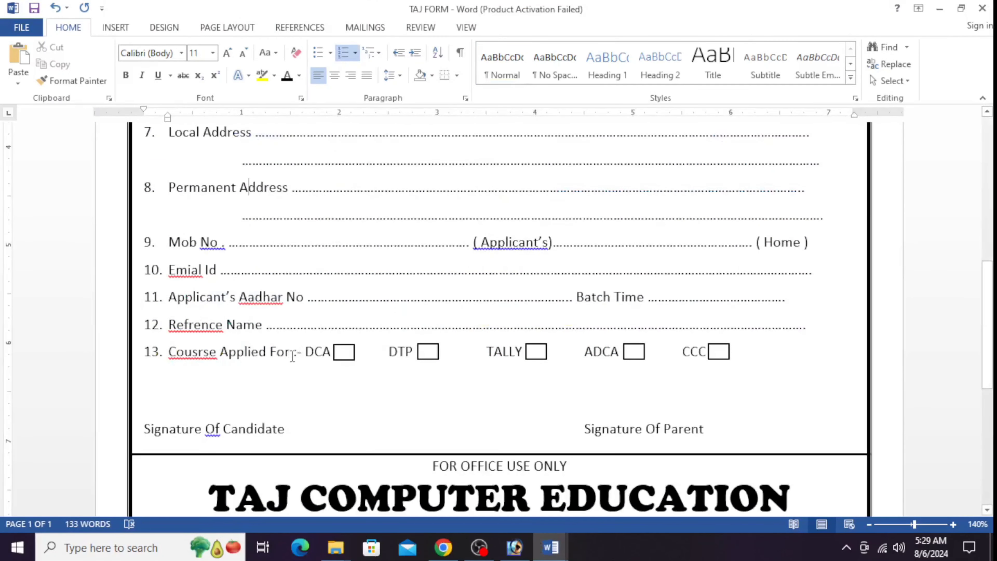
{"action": "key", "text": "alt+Tab"}
{"action": "type", "text": ":-"}
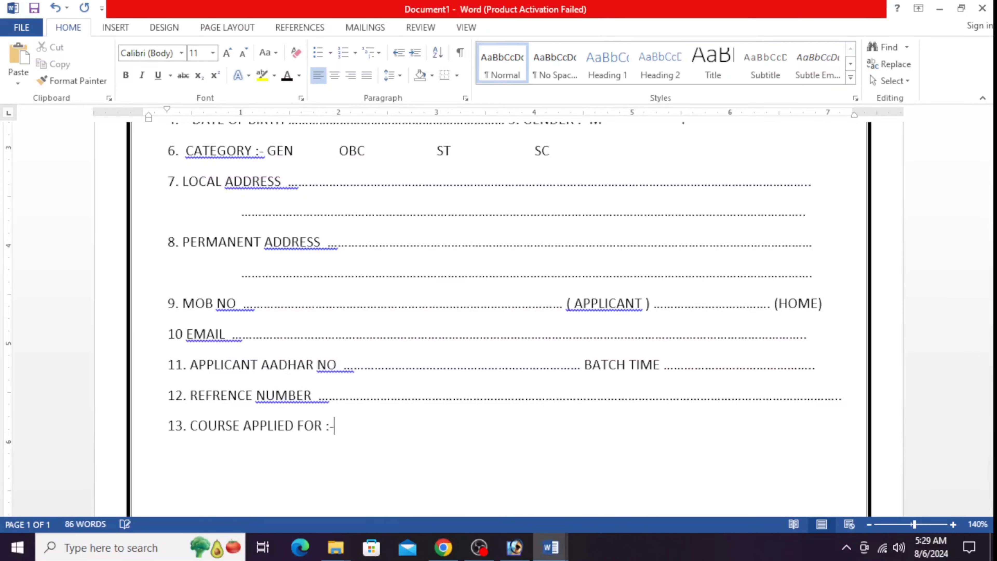
Add the tab-spaced course options DCA, DTP, ADCA, TALLY and CCA after COURSE APPLIED FOR, and start a new line
{"action": "key", "text": "alt+Tab"}
{"action": "key", "text": "alt+Tab"}
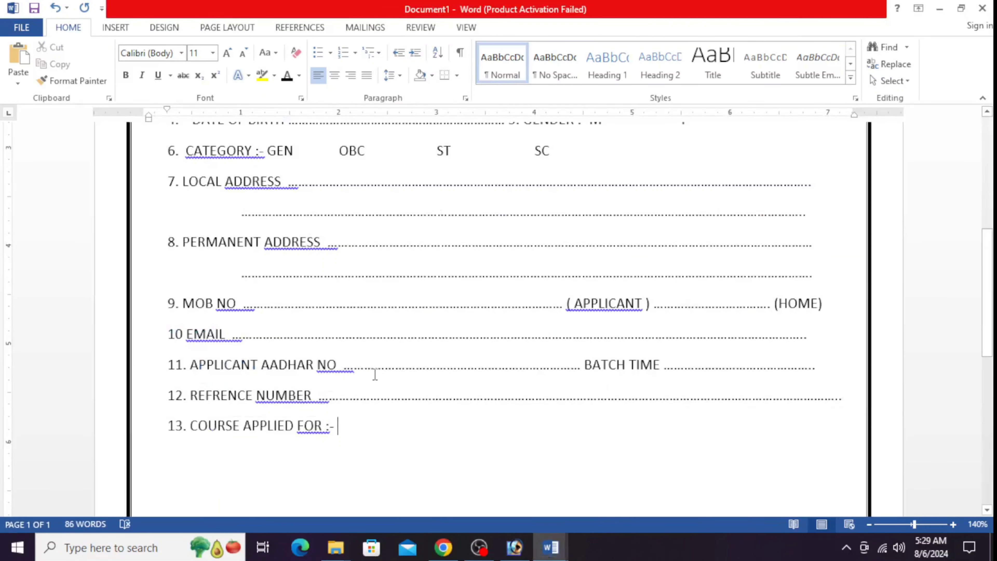
{"action": "type", "text": "DCA"}
{"action": "key", "text": "Tab"}
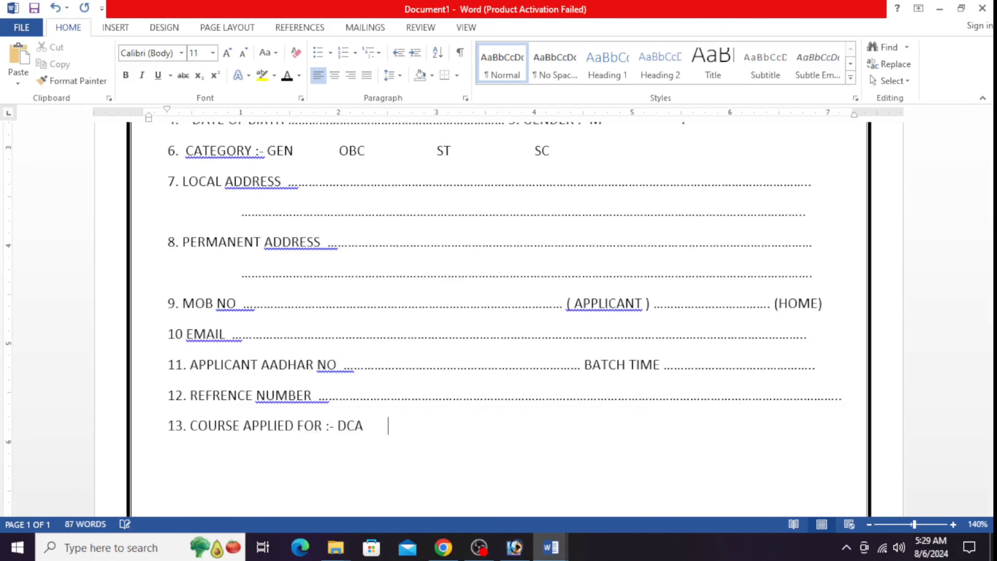
{"action": "type", "text": "DTP"}
{"action": "key", "text": "Tab"}
{"action": "type", "text": "ADCA"}
{"action": "key", "text": "Tab"}
{"action": "type", "text": "TALLY"}
{"action": "key", "text": "Tab"}
{"action": "type", "text": "CCA"}
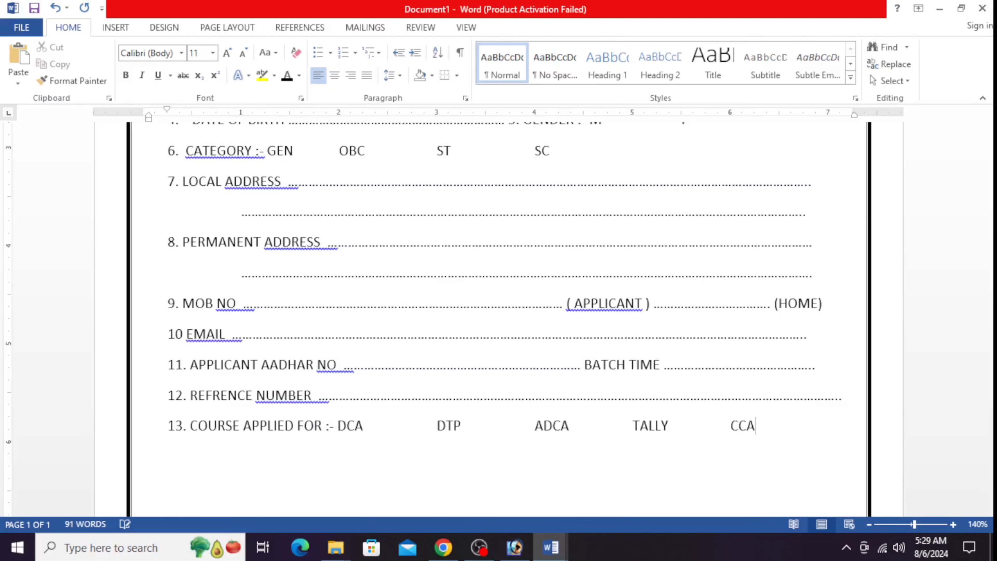
{"action": "key", "text": "Return"}
Change the form text from REG NO through the COURSE APPLIED FOR row to Capitalize Each Word
{"action": "scroll", "coordinate": [263, 338], "scroll_direction": "up", "scroll_amount": 5}
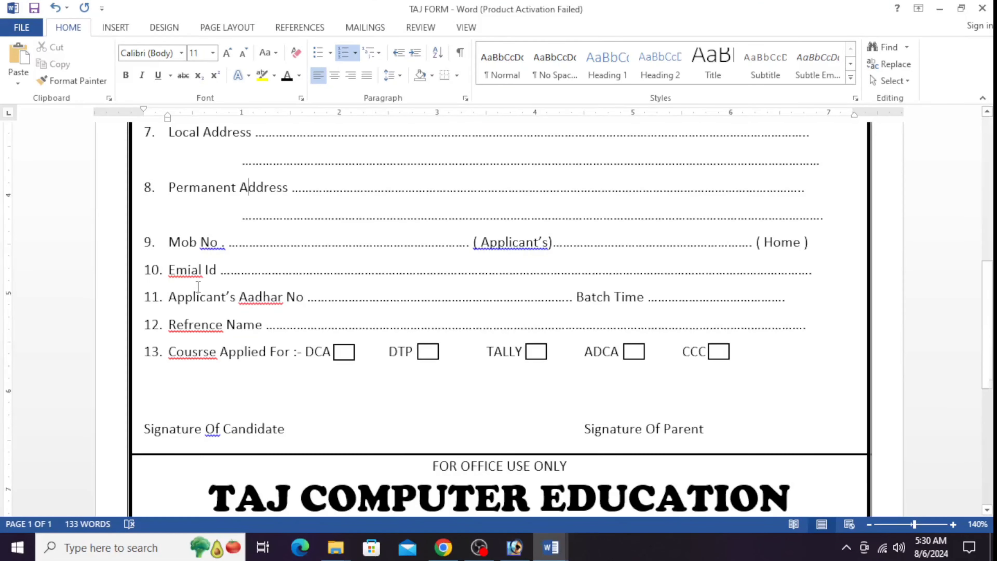
{"action": "scroll", "coordinate": [198, 286], "scroll_direction": "up", "scroll_amount": 2}
{"action": "scroll", "coordinate": [208, 230], "scroll_direction": "up", "scroll_amount": 1}
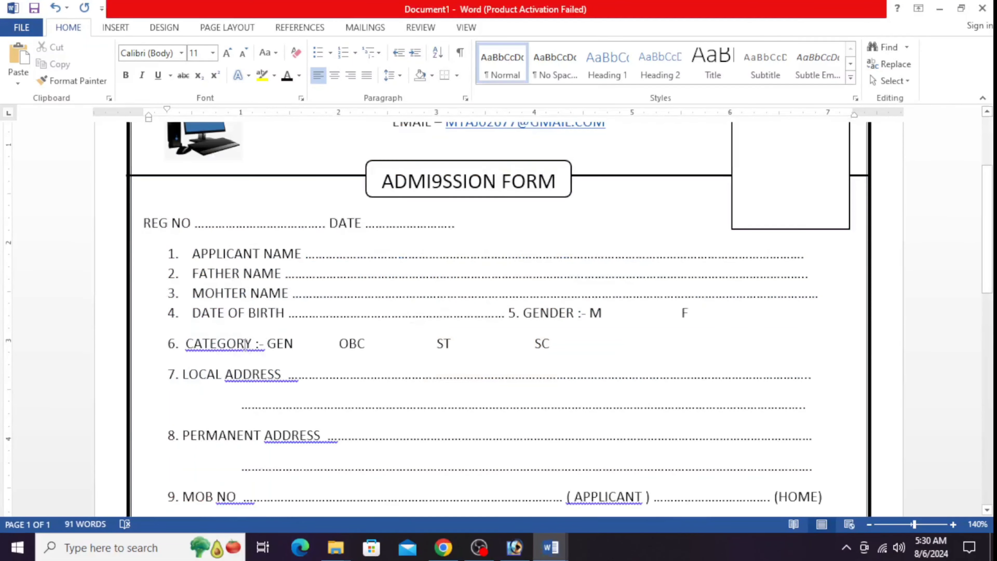
{"action": "scroll", "coordinate": [152, 176], "scroll_direction": "down", "scroll_amount": 1}
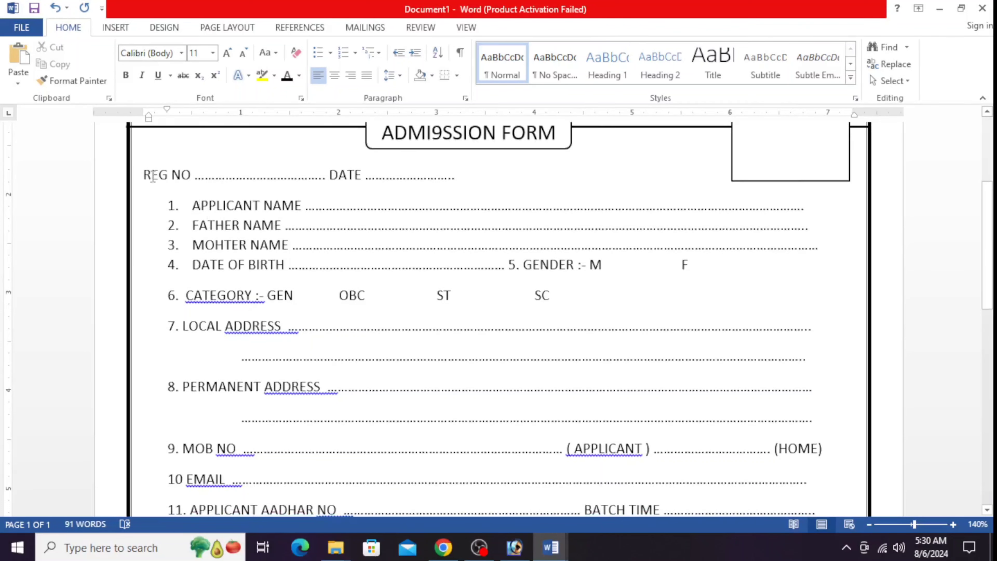
{"action": "left_click_drag", "start_coordinate": [146, 173], "coordinate": [769, 449]}
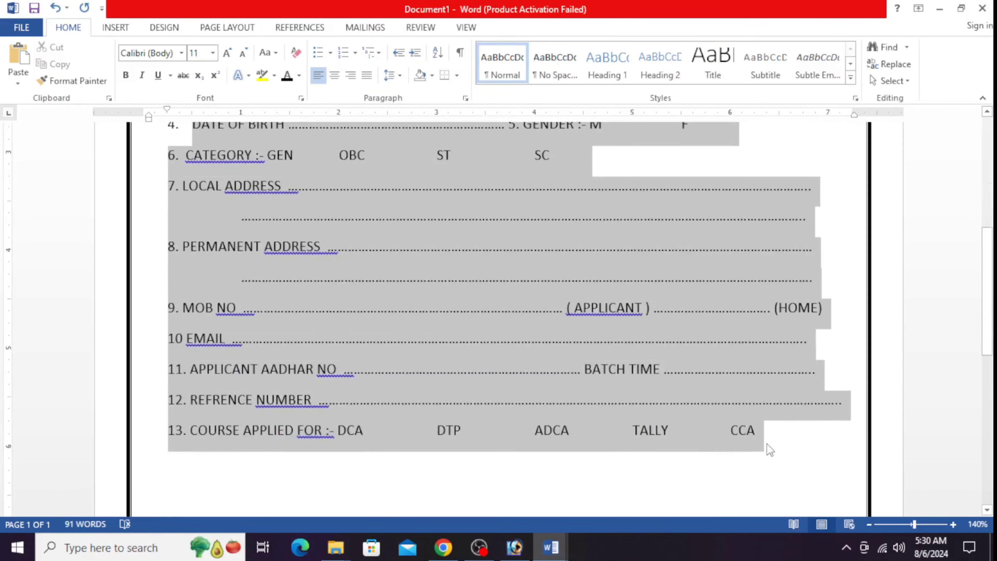
{"action": "left_click", "coordinate": [270, 55]}
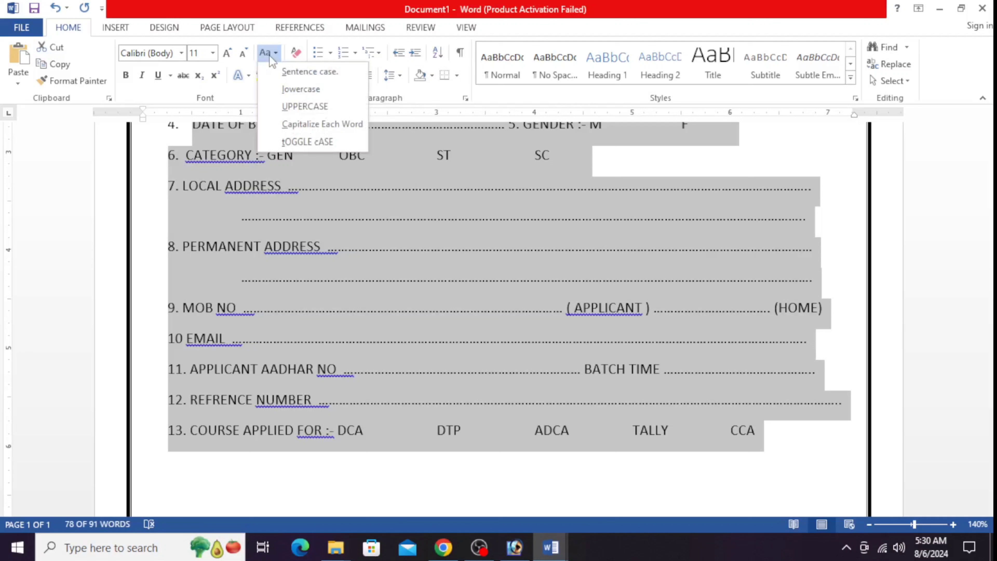
{"action": "left_click", "coordinate": [319, 125]}
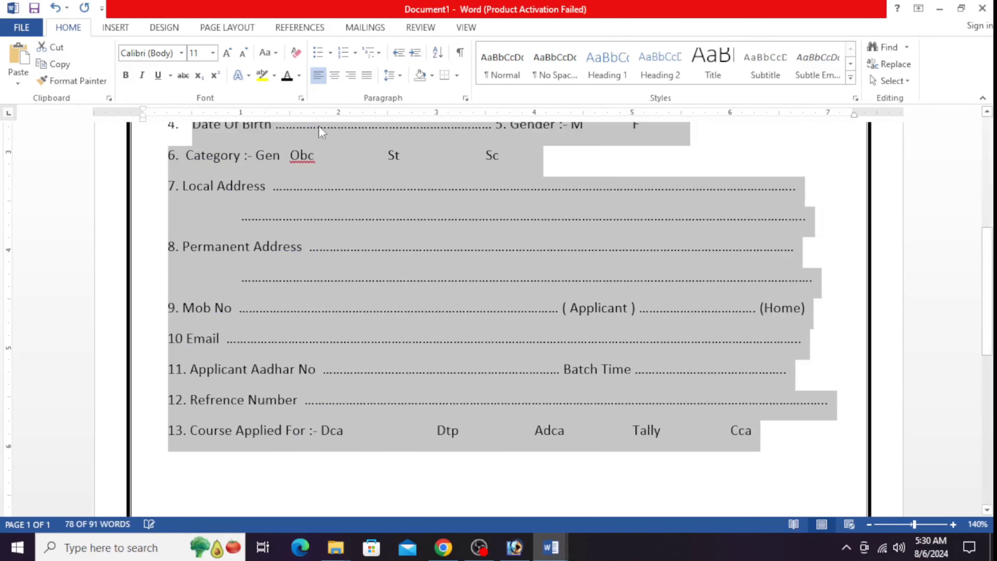
Change the DCA, DTP, ADCA, TALLY and CCA options in the Course Applied For row to UPPERCASE
{"action": "left_click", "coordinate": [486, 431]}
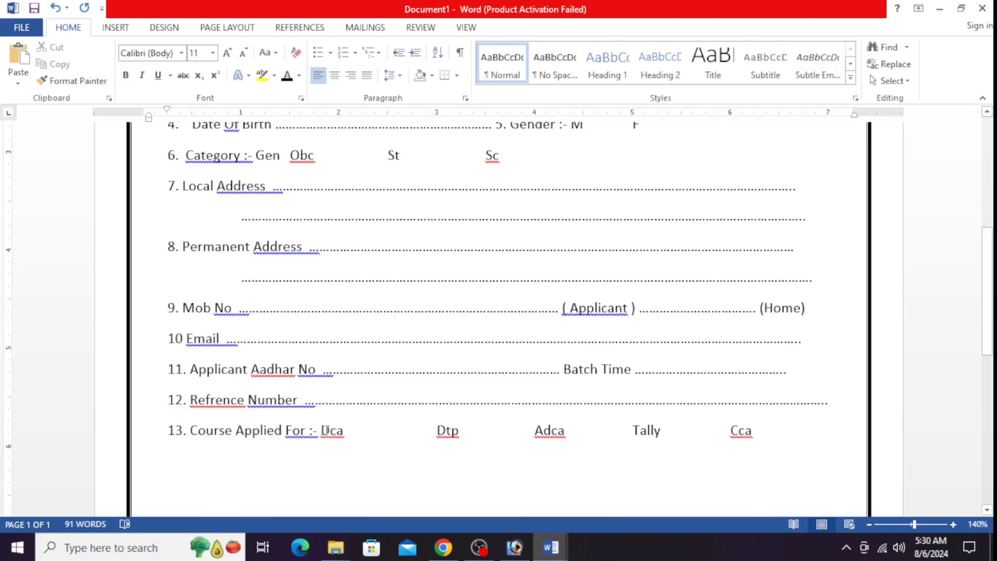
{"action": "left_click_drag", "start_coordinate": [328, 431], "coordinate": [757, 460]}
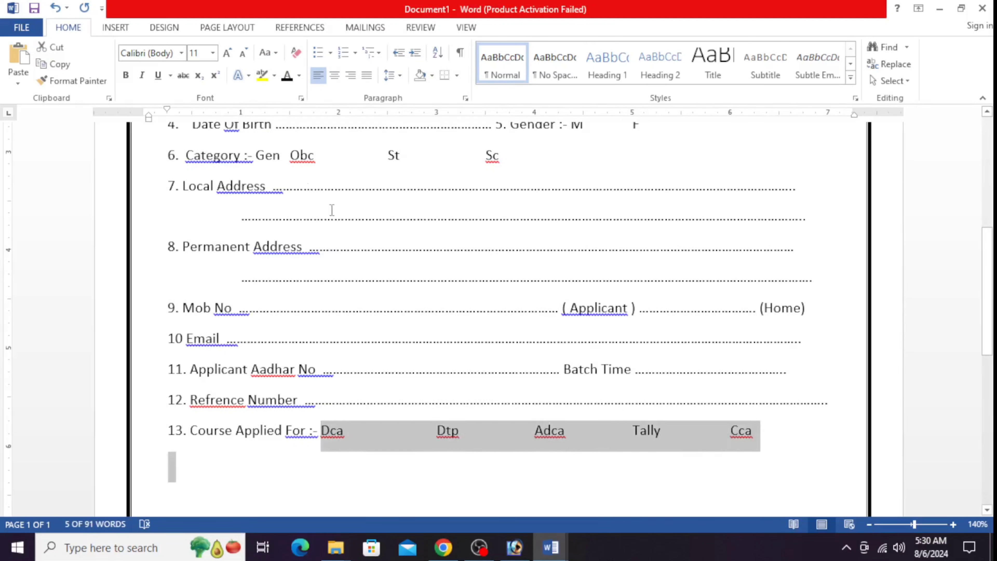
{"action": "left_click", "coordinate": [268, 52]}
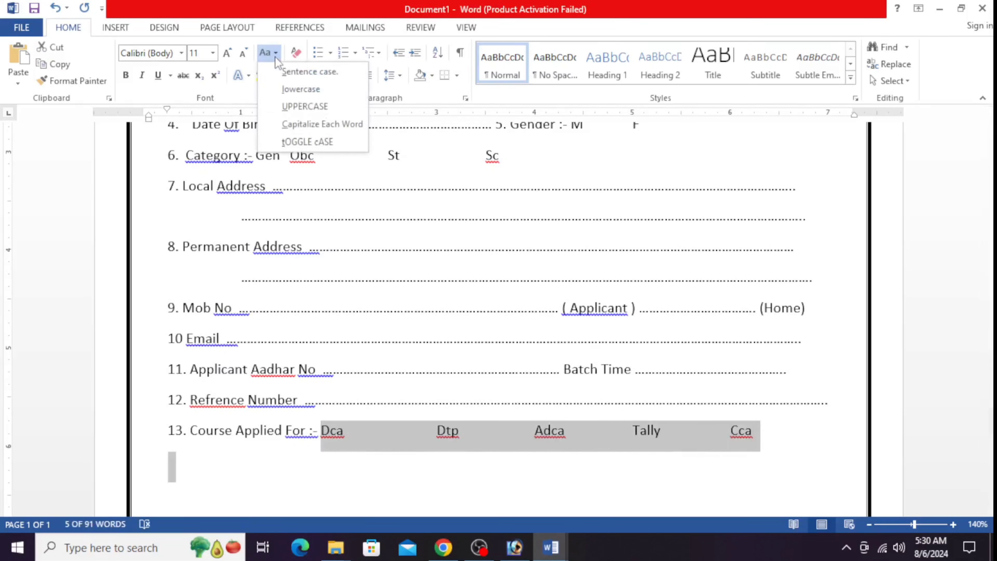
{"action": "left_click", "coordinate": [310, 106]}
{"action": "left_click", "coordinate": [383, 368]}
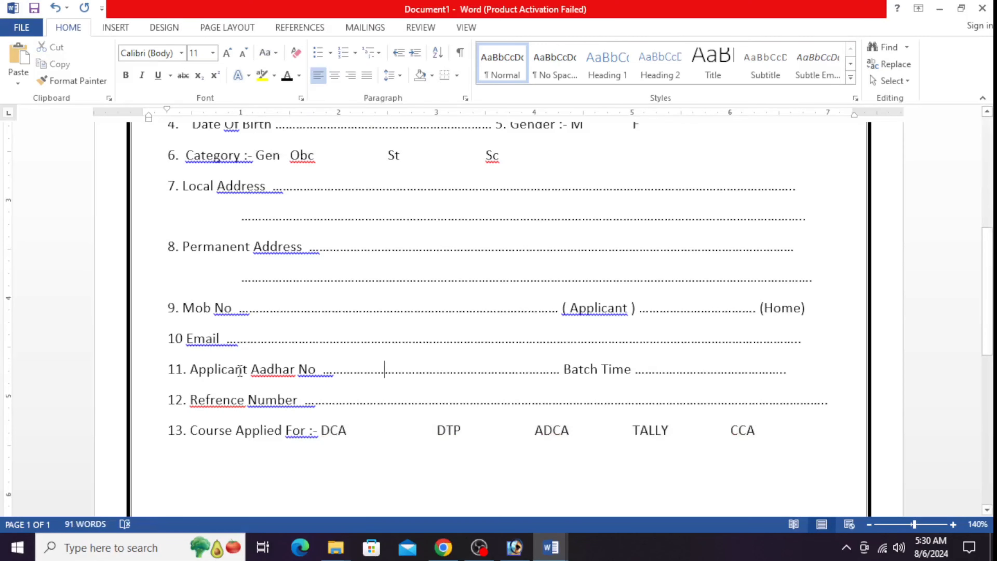
Correct the misspelled "Mohter" in row 3 to "Mother" using the spelling suggestion
{"action": "scroll", "coordinate": [295, 261], "scroll_direction": "up", "scroll_amount": 2}
{"action": "scroll", "coordinate": [296, 261], "scroll_direction": "up", "scroll_amount": 2}
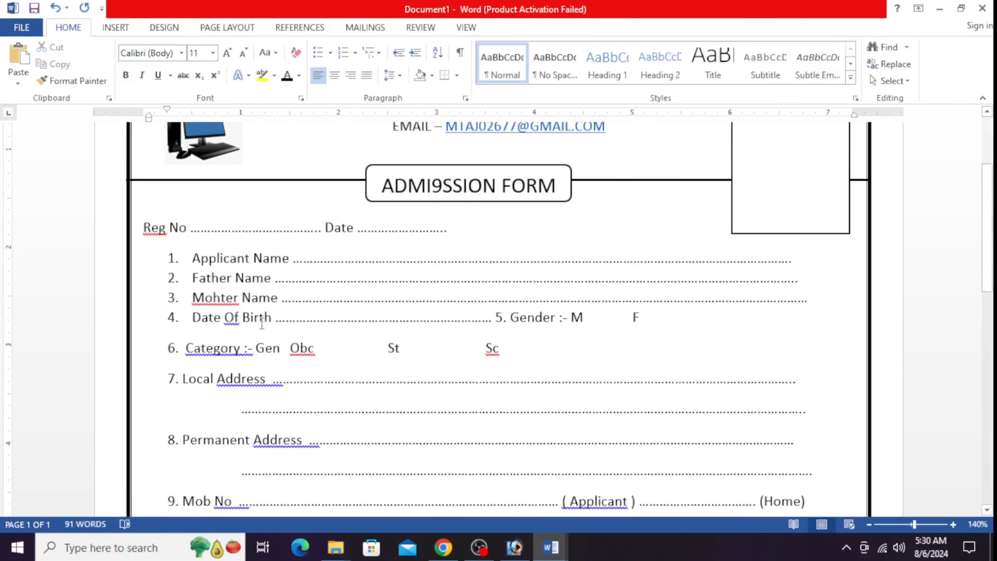
{"action": "right_click", "coordinate": [236, 305]}
{"action": "left_click", "coordinate": [278, 317]}
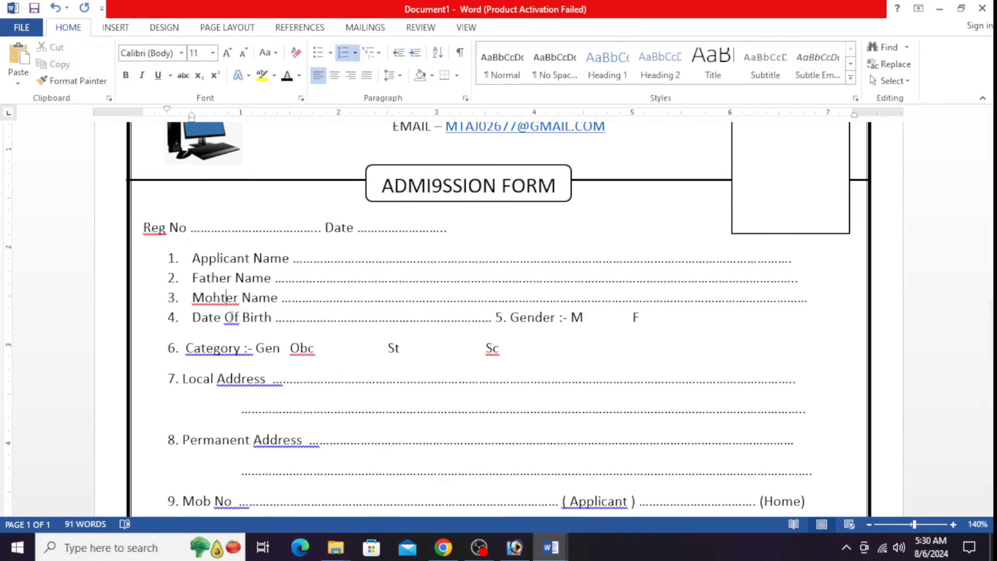
Change the OBC, ST and SC options in the Category row to UPPERCASE
{"action": "scroll", "coordinate": [303, 351], "scroll_direction": "down", "scroll_amount": 3}
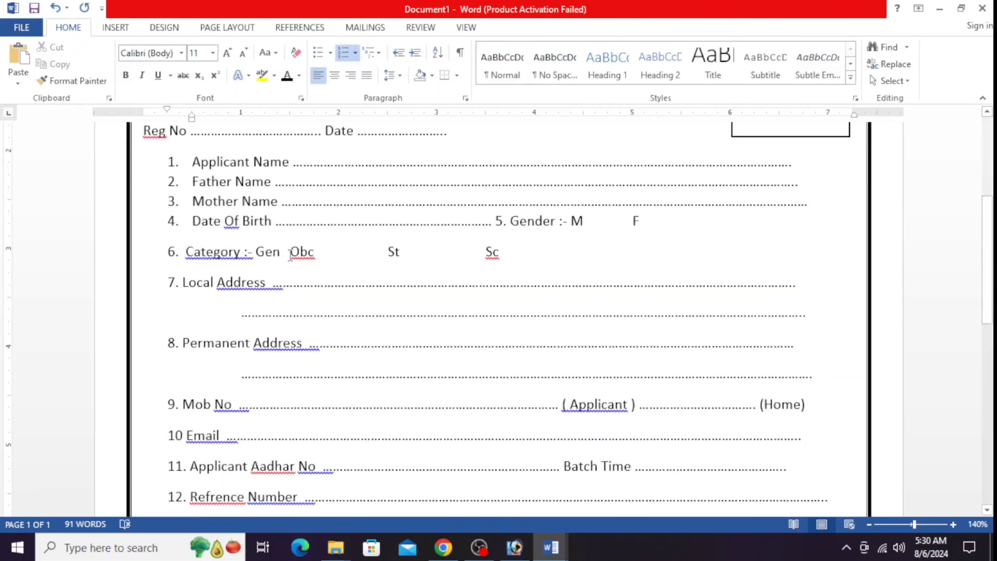
{"action": "left_click_drag", "start_coordinate": [289, 253], "coordinate": [505, 260]}
{"action": "left_click", "coordinate": [270, 53]}
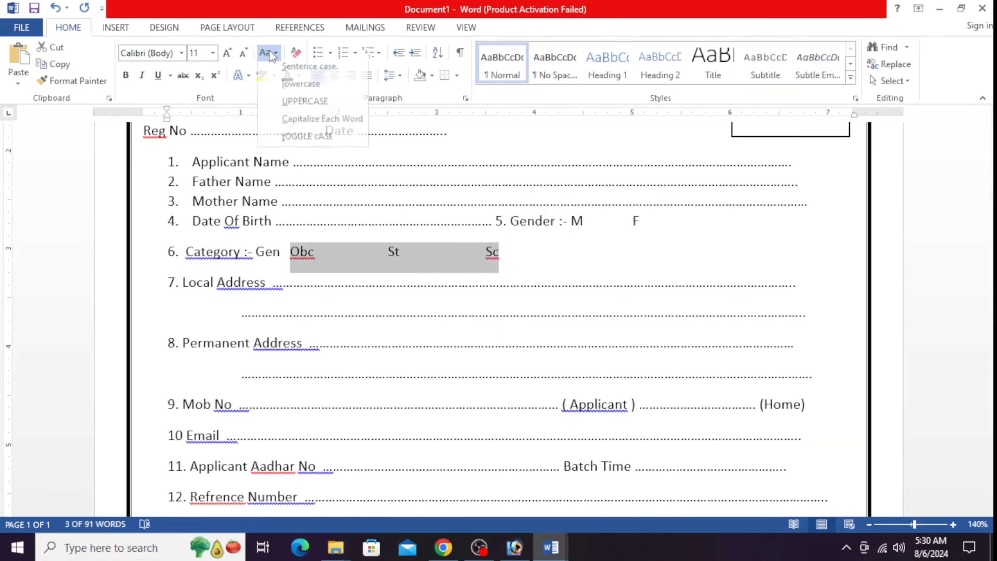
{"action": "left_click", "coordinate": [302, 107]}
{"action": "left_click", "coordinate": [323, 316]}
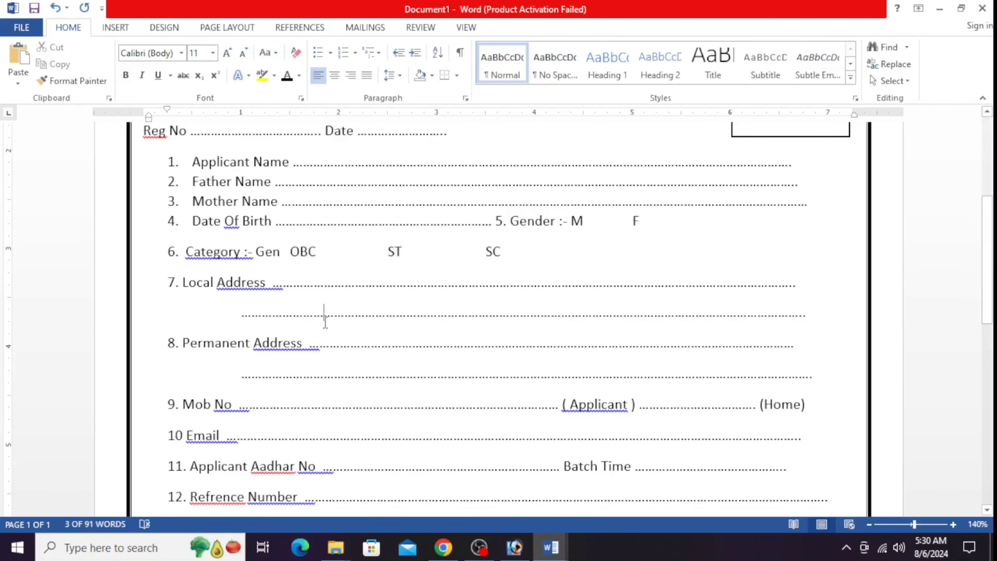
Add "Signature of candidate" below the Course Applied For row, following the TAJ FORM reference
{"action": "scroll", "coordinate": [325, 320], "scroll_direction": "down", "scroll_amount": 3}
{"action": "scroll", "coordinate": [325, 320], "scroll_direction": "down", "scroll_amount": 5}
{"action": "left_click", "coordinate": [181, 330]}
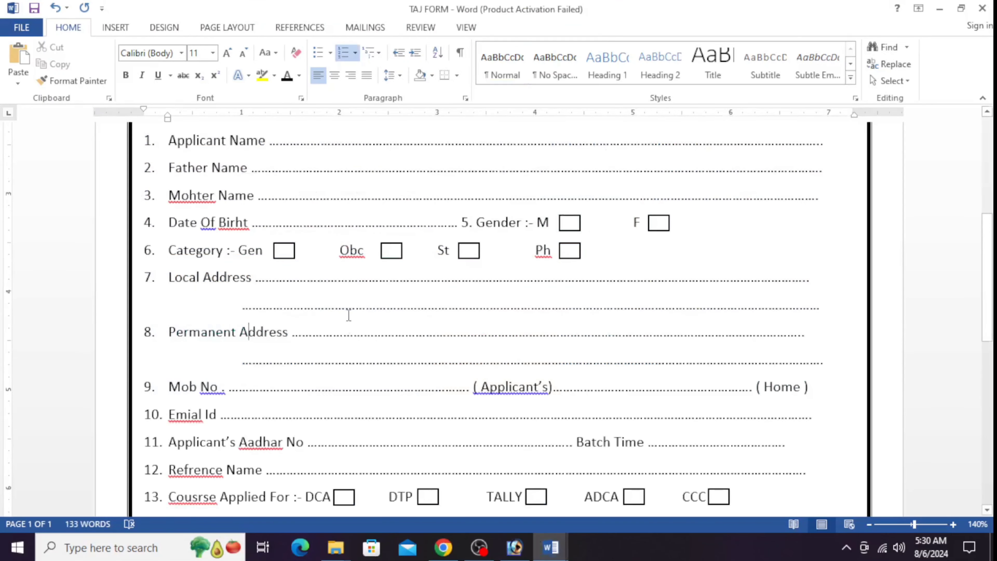
{"action": "scroll", "coordinate": [345, 322], "scroll_direction": "down", "scroll_amount": 10}
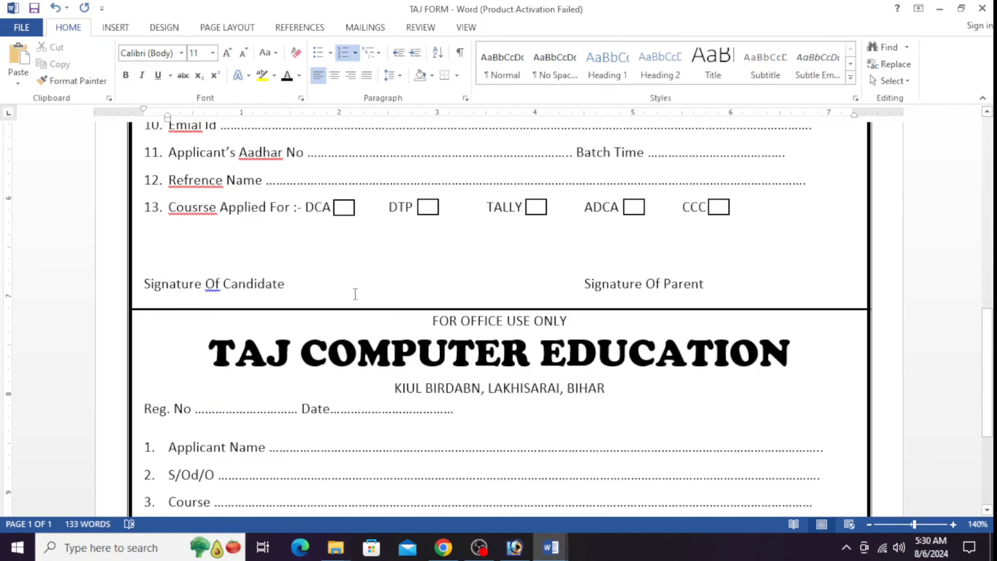
{"action": "key", "text": "alt+Tab"}
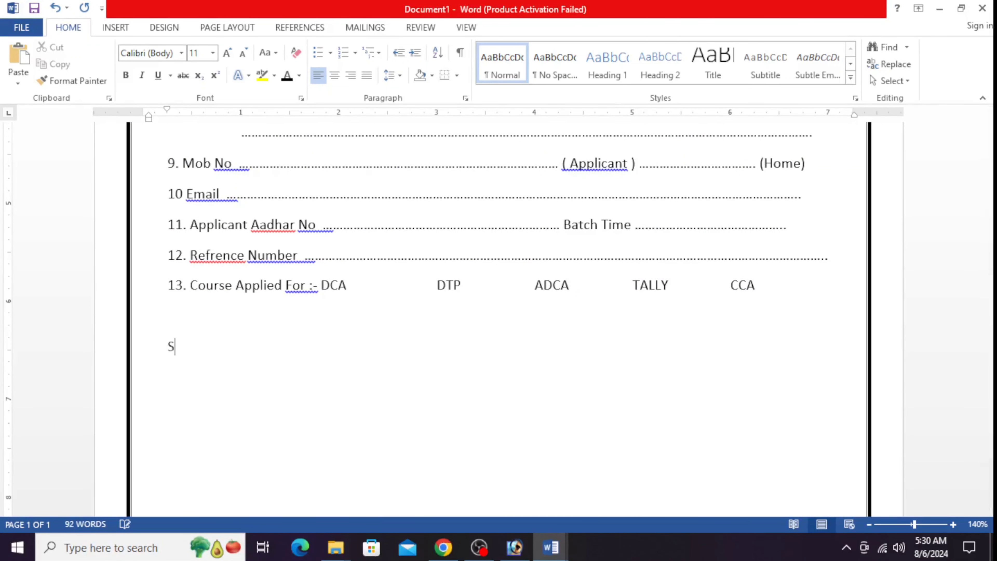
{"action": "type", "text": "Signatuer of c"}
{"action": "key", "text": "alt+Tab"}
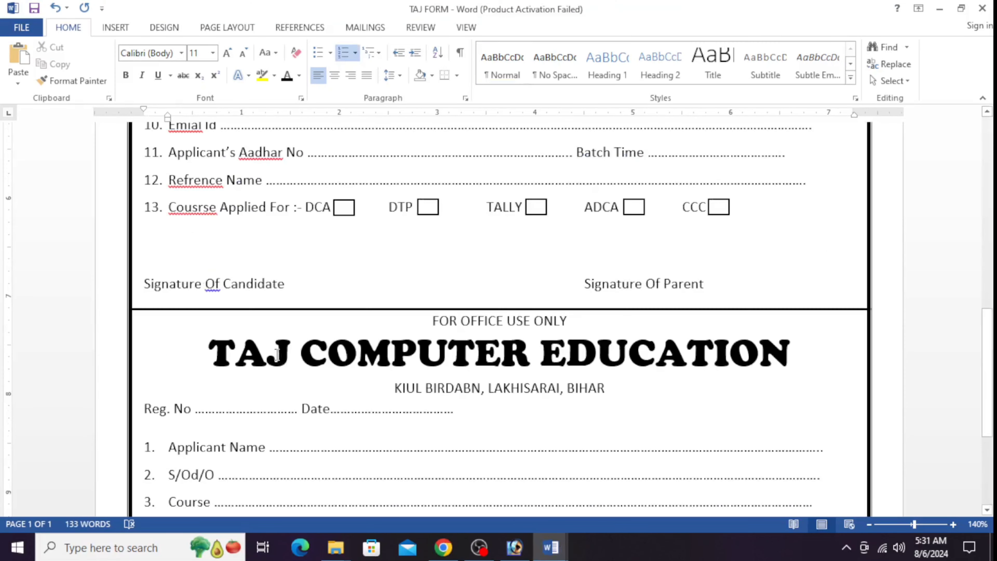
{"action": "key", "text": "alt"}
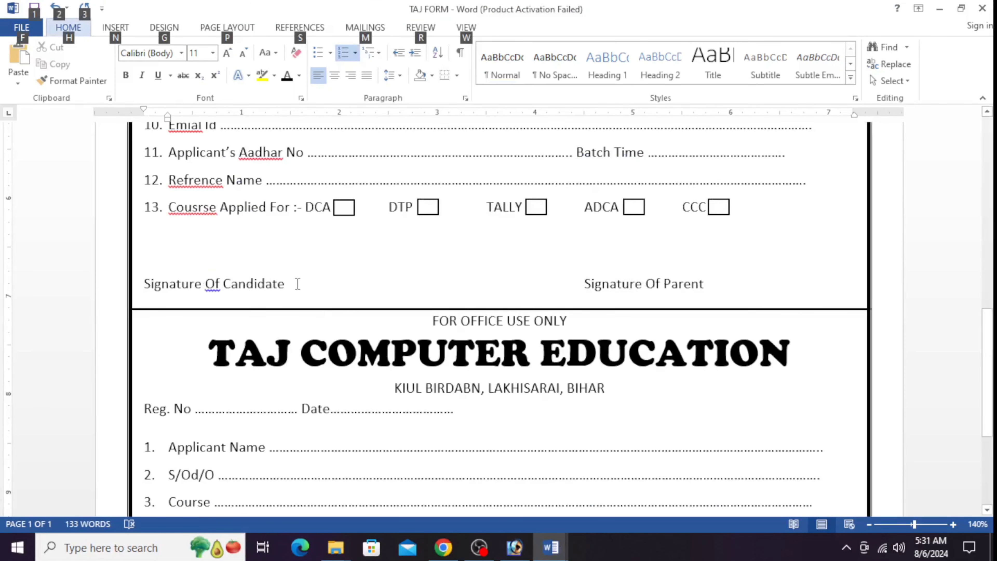
{"action": "key", "text": "alt+Tab"}
Add a second, tab-spaced label "siganature of candidate" at the far end of the signature line
{"action": "key", "text": "Tab"}
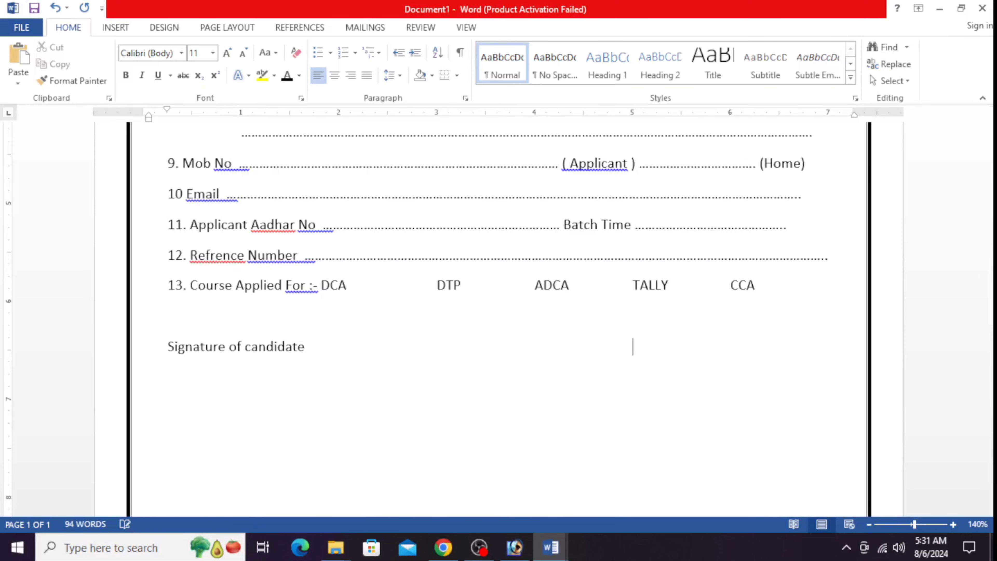
{"action": "type", "text": "siganature of candi"}
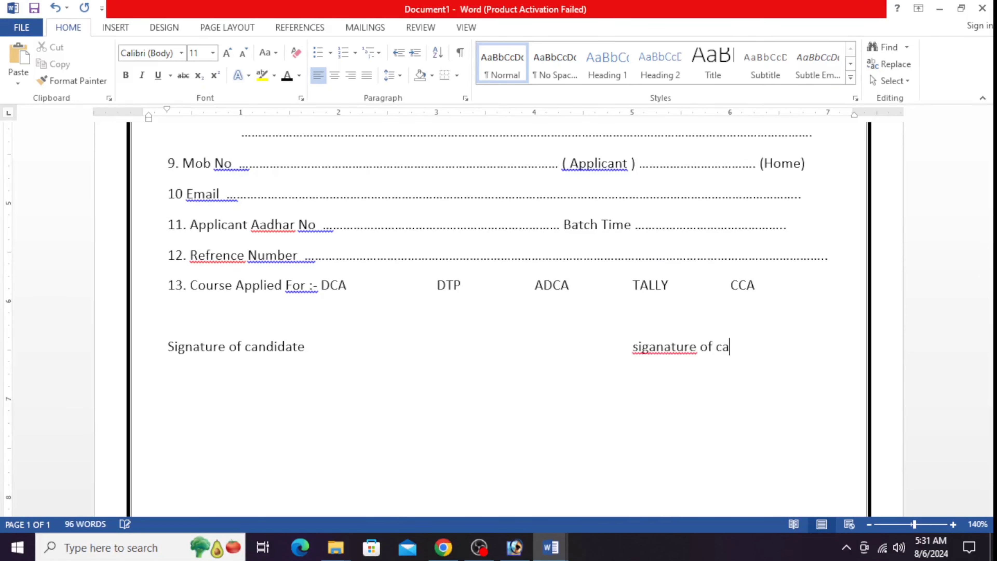
{"action": "type", "text": "date"}
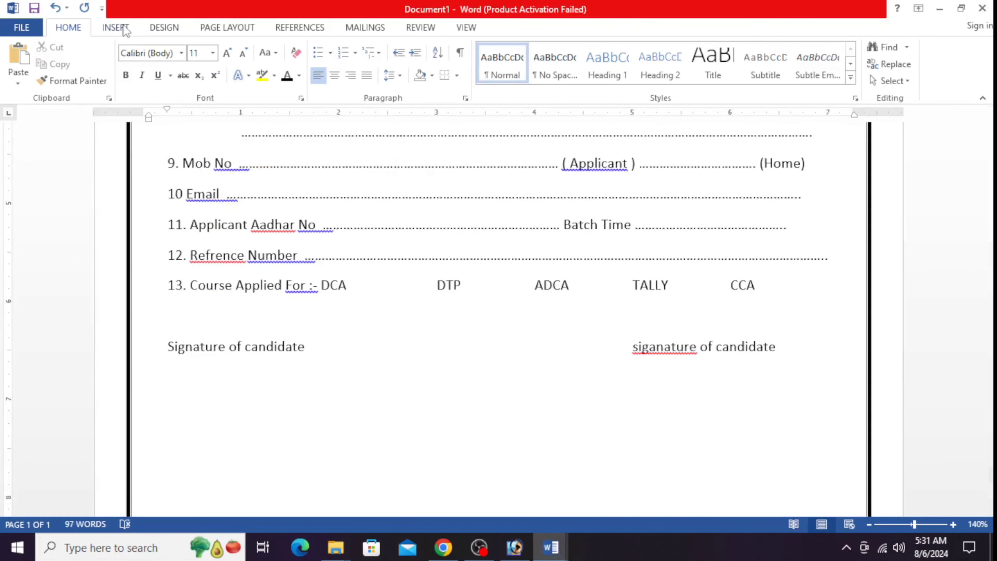
Draw a horizontal line about 7.55" wide between the page borders below the signature row, and apply the thick black line style
{"action": "left_click", "coordinate": [115, 27]}
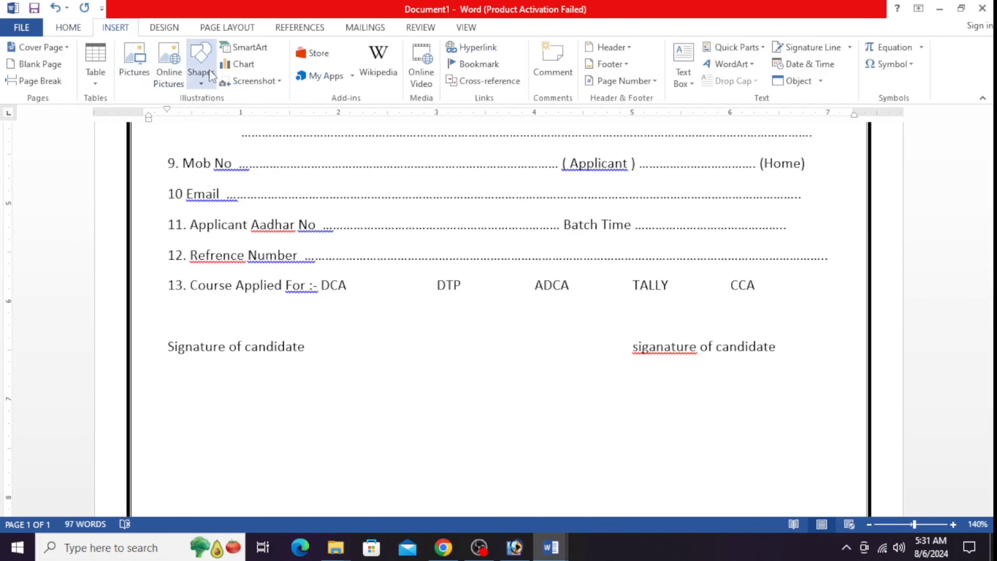
{"action": "left_click", "coordinate": [199, 83]}
{"action": "left_click", "coordinate": [210, 114]}
{"action": "scroll", "coordinate": [203, 388], "scroll_direction": "down", "scroll_amount": 3}
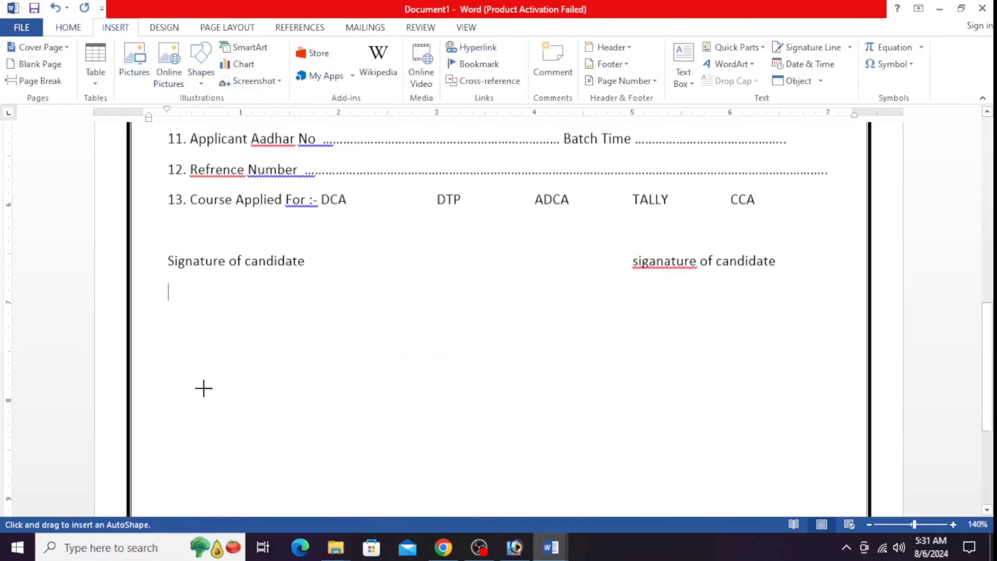
{"action": "mouse_move", "coordinate": [130, 293]}
{"action": "left_mouse_down"}
{"action": "mouse_move", "coordinate": [538, 300]}
{"action": "mouse_move", "coordinate": [841, 292]}
{"action": "mouse_move", "coordinate": [867, 290]}
{"action": "mouse_move", "coordinate": [869, 280]}
{"action": "left_mouse_up"}
{"action": "left_click", "coordinate": [320, 87]}
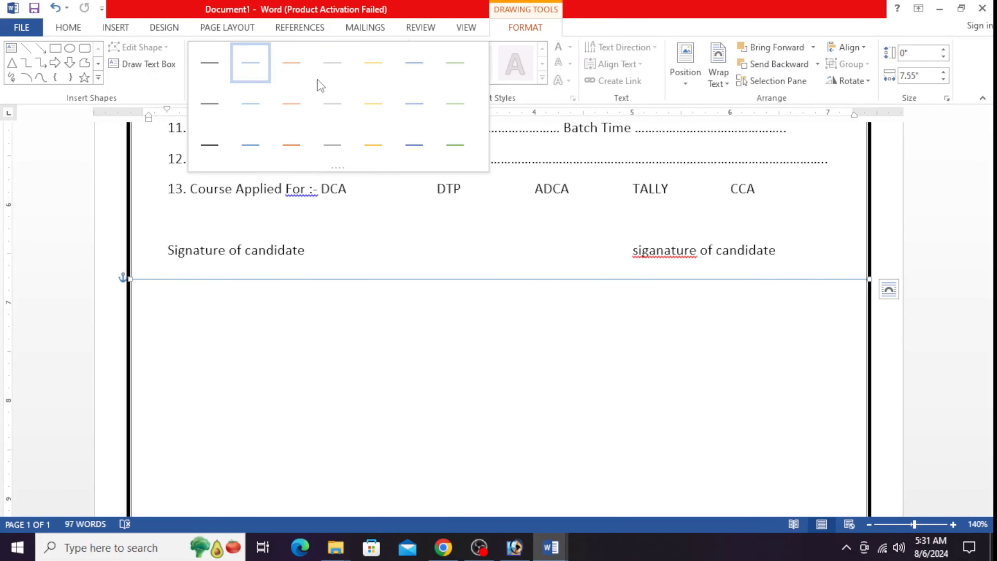
{"action": "left_click", "coordinate": [210, 148]}
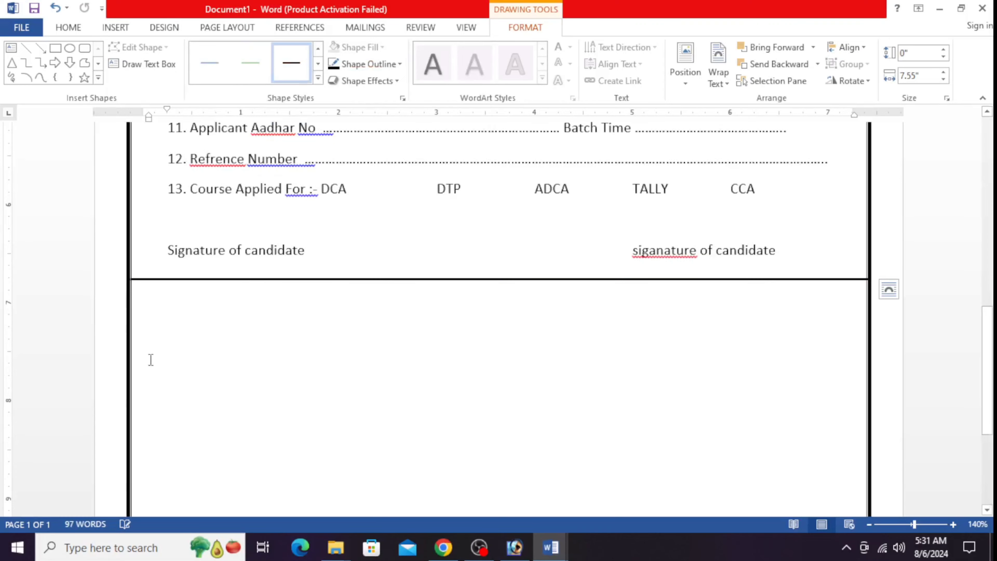
Add the text "For office use only" below the dividing line, following the TAJ FORM reference, and center it
{"action": "left_click", "coordinate": [142, 308]}
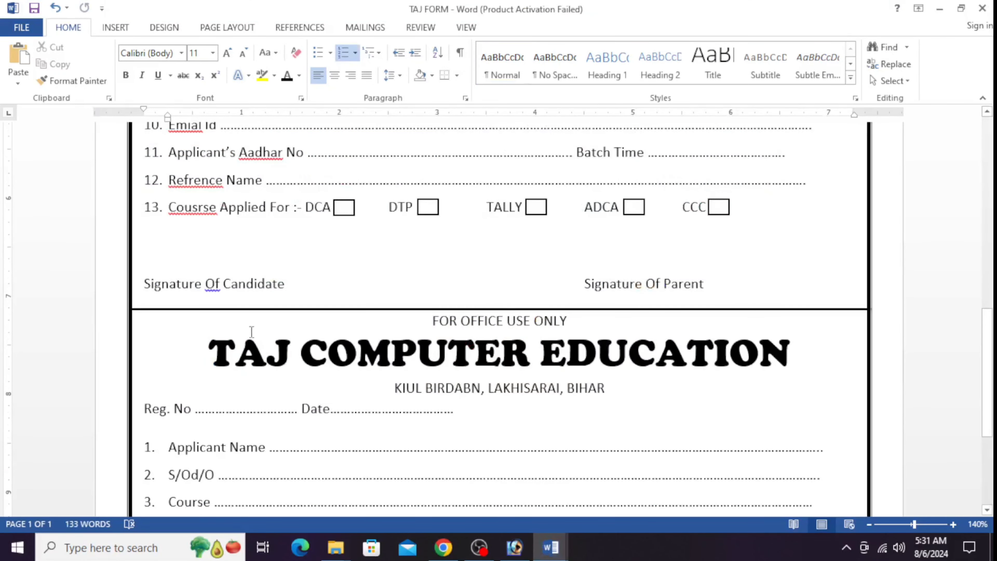
{"action": "scroll", "coordinate": [252, 337], "scroll_direction": "down", "scroll_amount": 5}
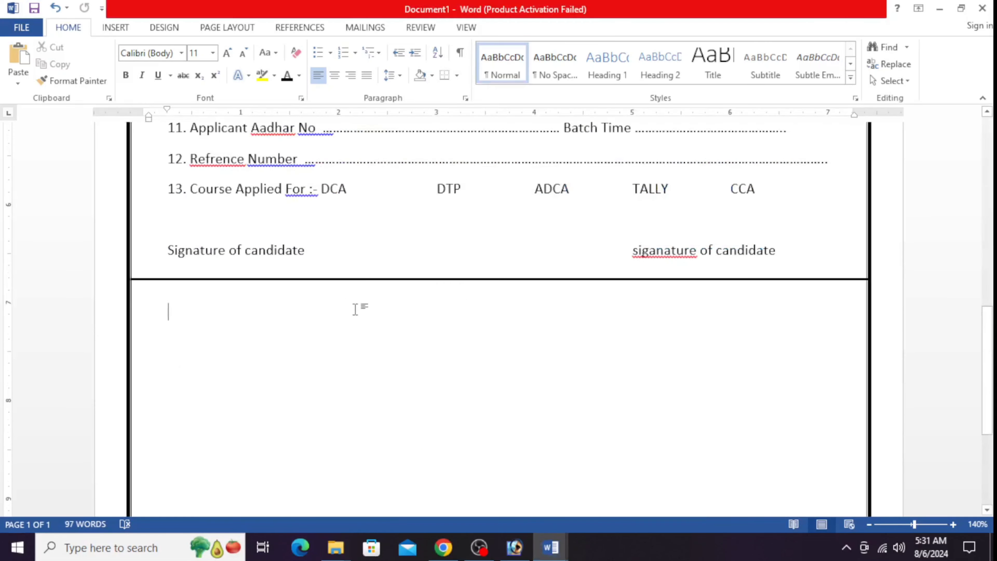
{"action": "scroll", "coordinate": [356, 310], "scroll_direction": "up", "scroll_amount": 3}
{"action": "scroll", "coordinate": [313, 334], "scroll_direction": "down", "scroll_amount": 2}
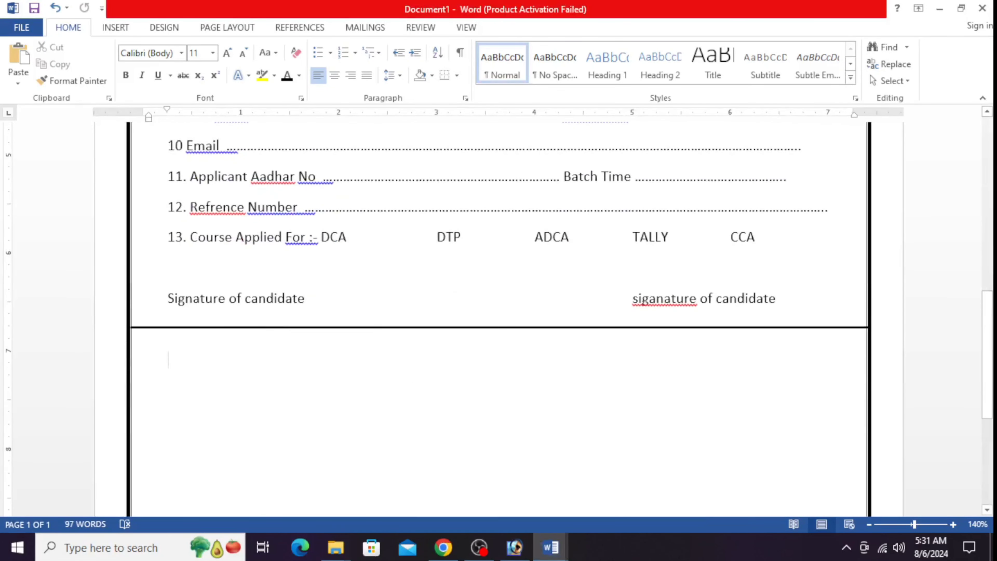
{"action": "type", "text": "For of"}
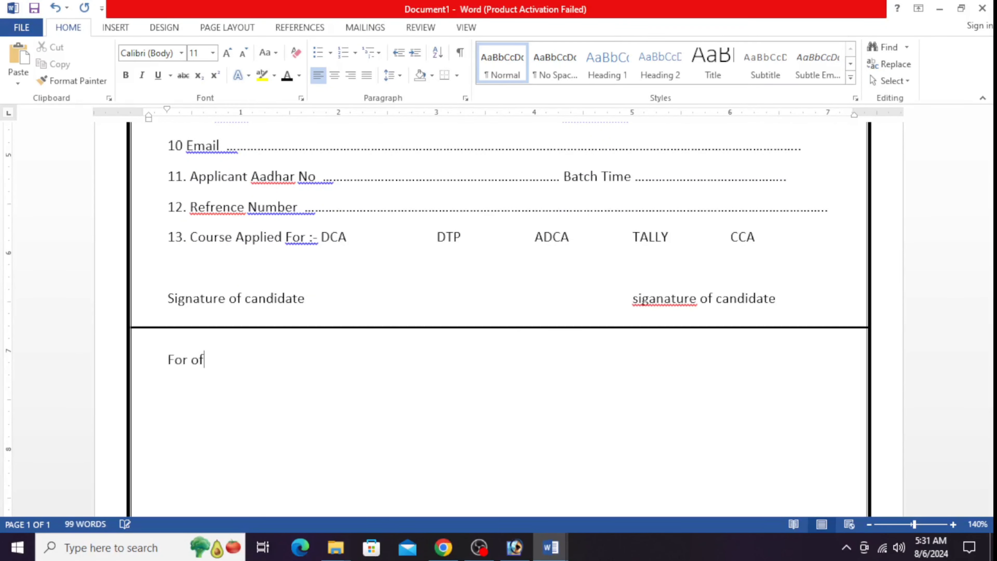
{"action": "type", "text": "fice use "}
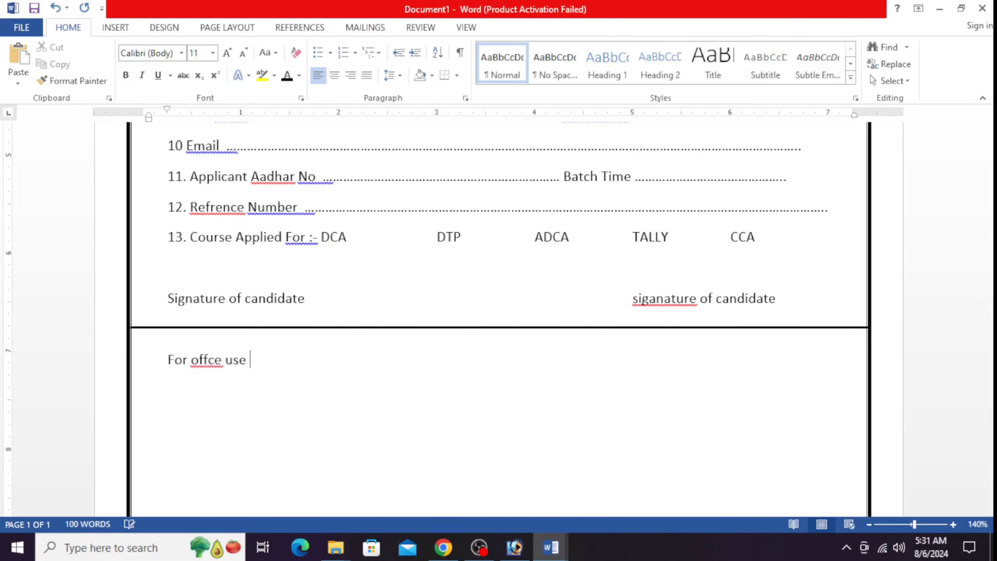
{"action": "type", "text": "only"}
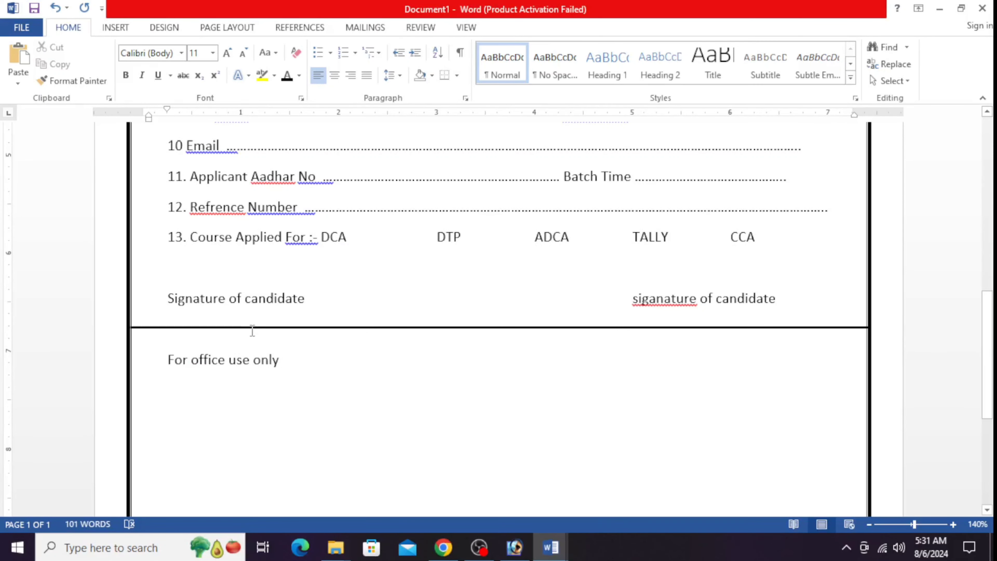
{"action": "left_click_drag", "start_coordinate": [300, 357], "coordinate": [172, 350]}
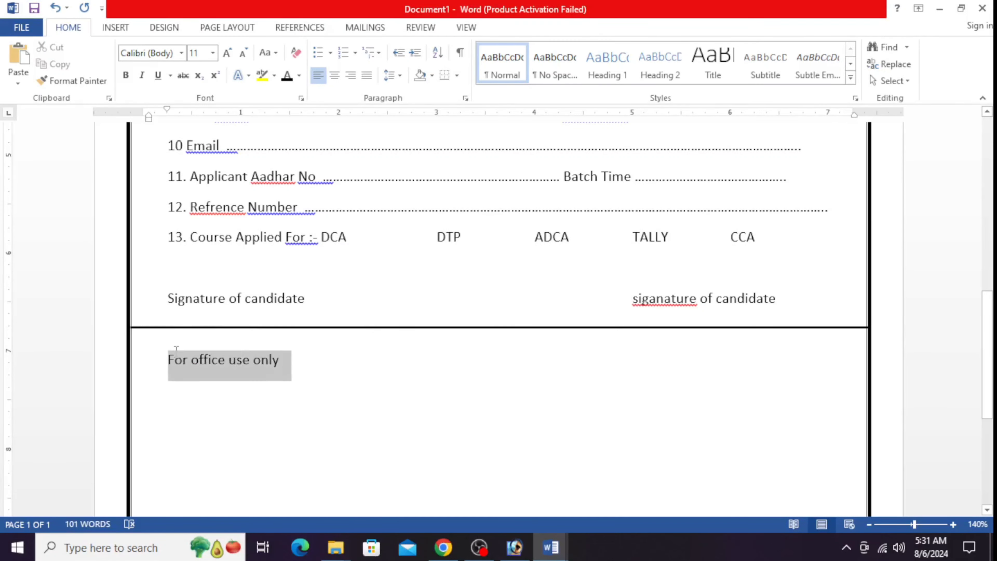
{"action": "left_click", "coordinate": [334, 75]}
Copy the TAJ COMPUTER EDUCATION heading with its address line and paste it on a new line below "For office use only"
{"action": "scroll", "coordinate": [490, 259], "scroll_direction": "up", "scroll_amount": 10}
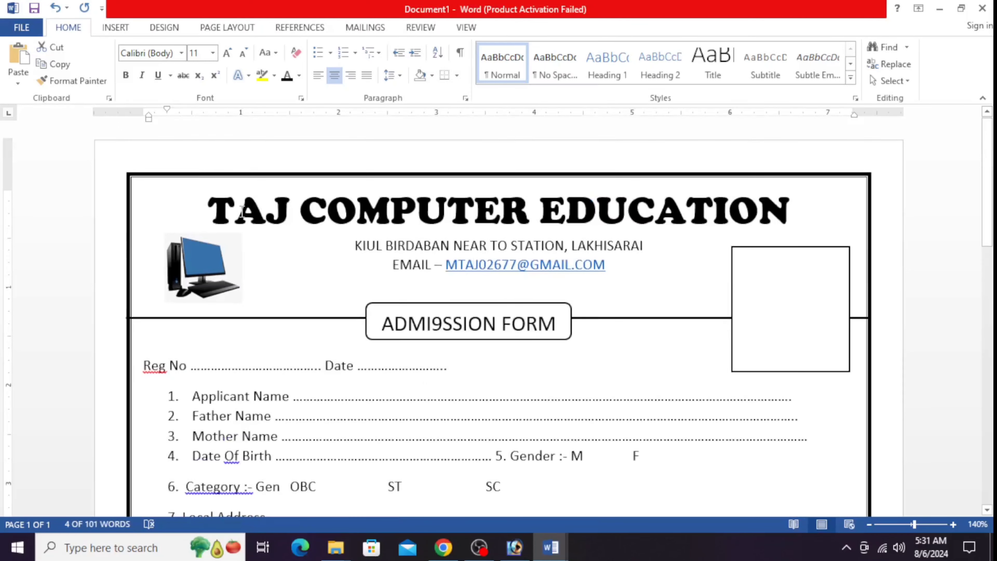
{"action": "left_click_drag", "start_coordinate": [211, 196], "coordinate": [647, 246]}
{"action": "key", "text": "ctrl+c"}
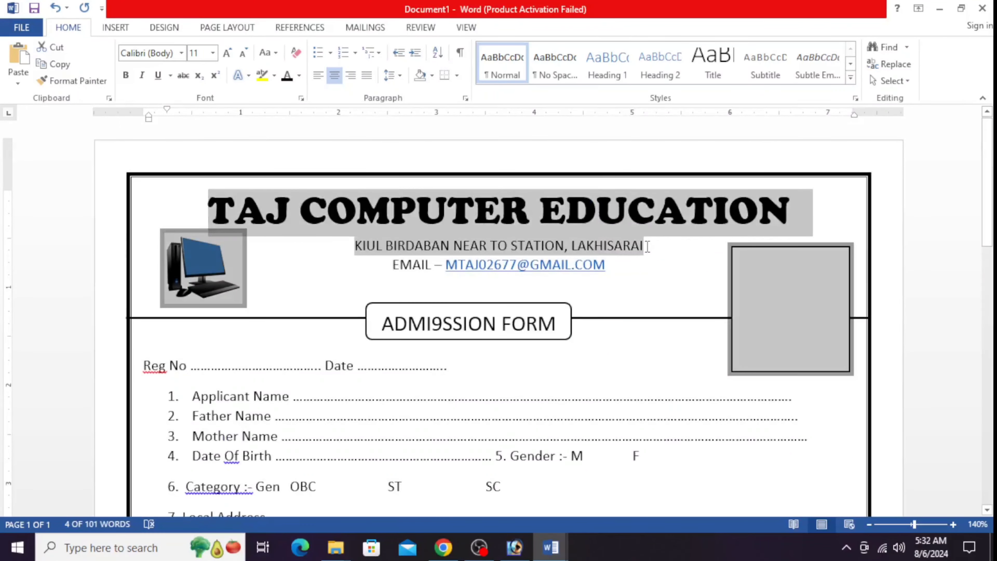
{"action": "scroll", "coordinate": [594, 250], "scroll_direction": "down", "scroll_amount": 12}
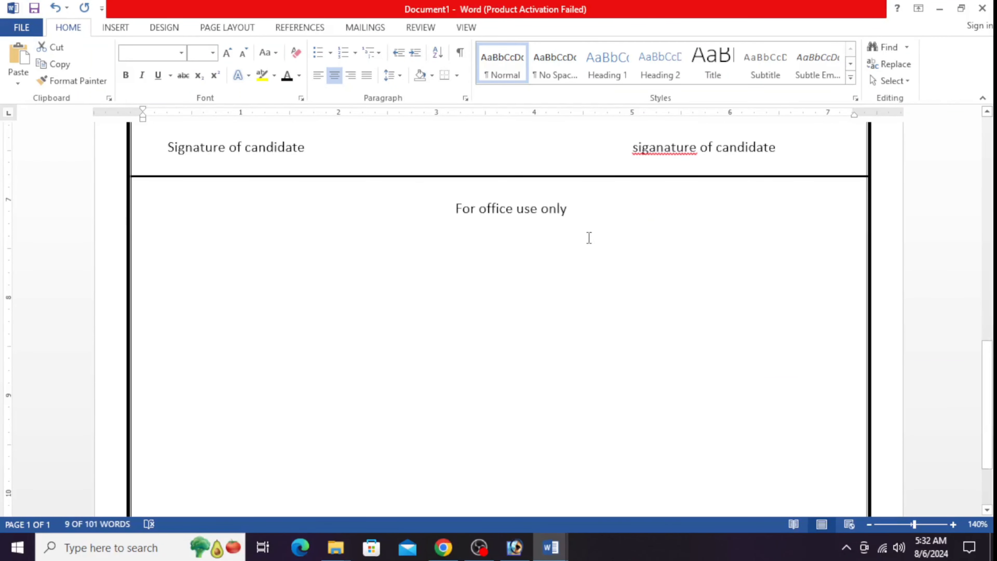
{"action": "left_click", "coordinate": [582, 219]}
{"action": "key", "text": "Return"}
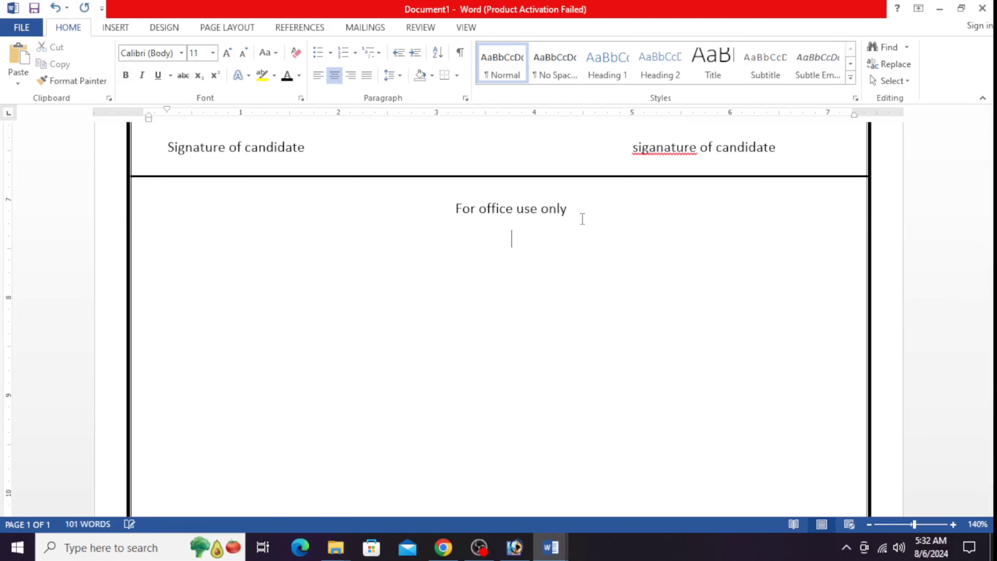
{"action": "key", "text": "ctrl+v"}
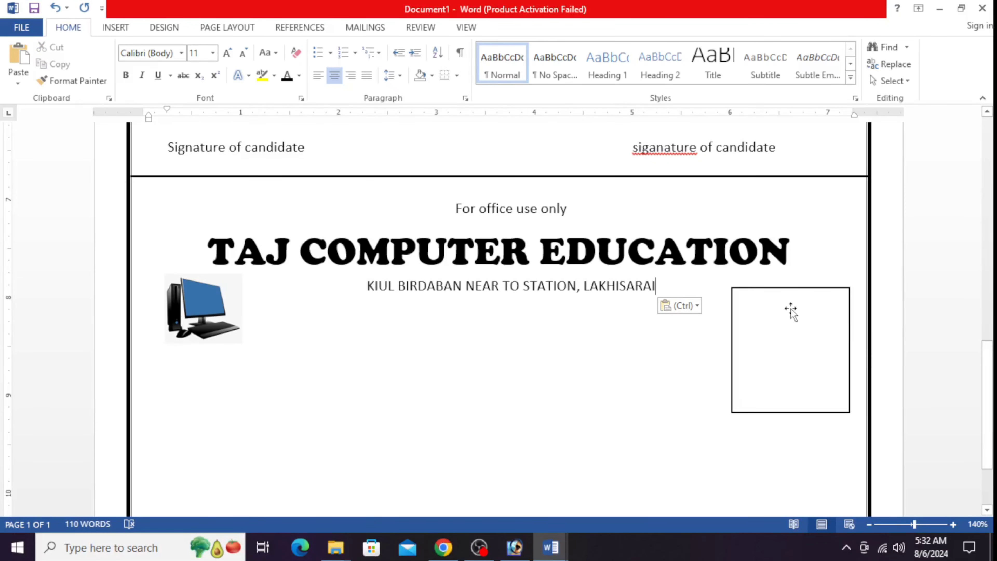
Delete the photo box and computer picture pasted along with the office-use heading, and return to the TAJ FORM reference
{"action": "left_click", "coordinate": [785, 290]}
{"action": "key", "text": "Delete"}
{"action": "left_click", "coordinate": [220, 309]}
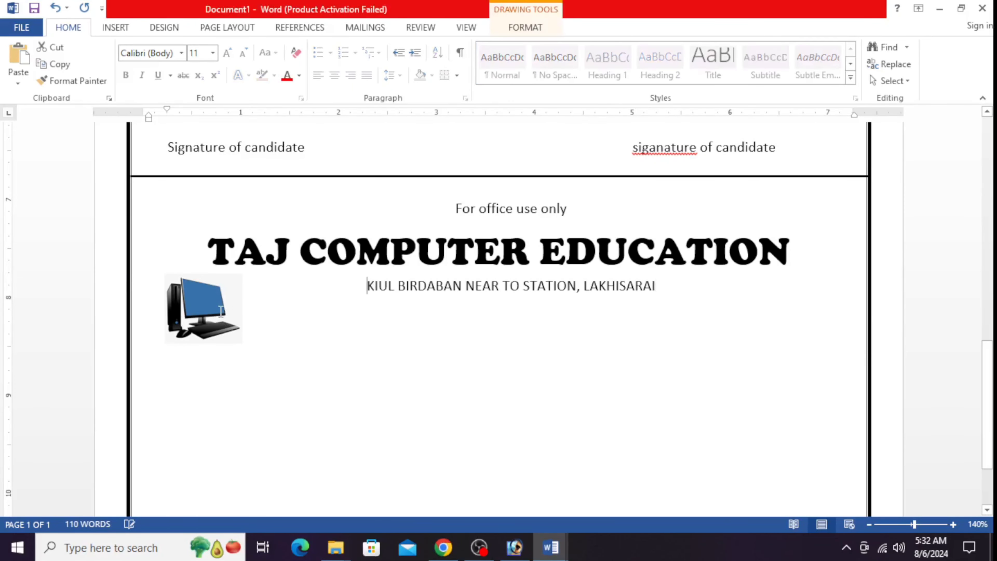
{"action": "key", "text": "Delete"}
{"action": "key", "text": "alt+Tab"}
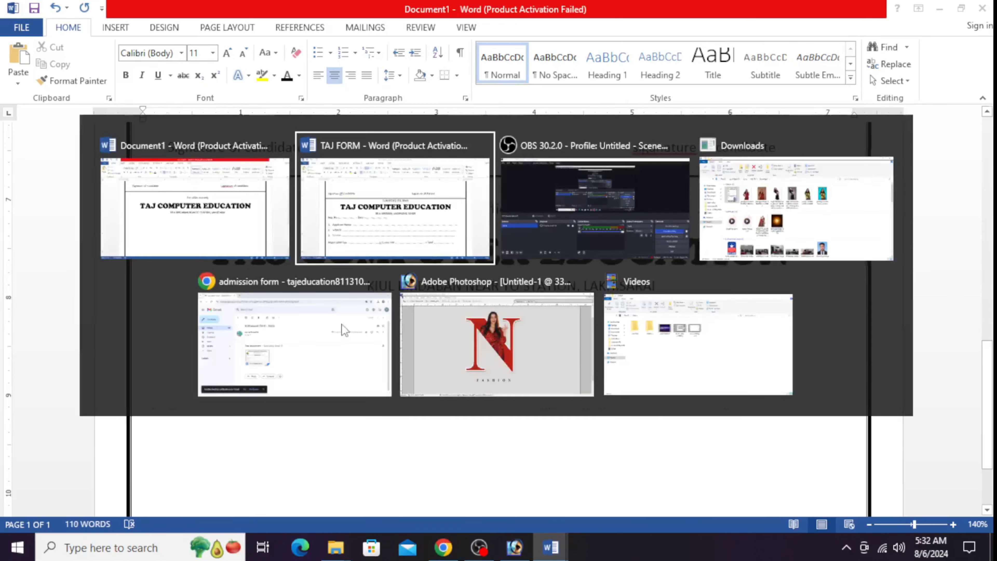
Remove the space after the paragraphs for "For office use only", the TAJ COMPUTER EDUCATION heading and the address line in Document1
{"action": "key", "text": "alt+Tab"}
{"action": "left_click_drag", "start_coordinate": [668, 286], "coordinate": [455, 206]}
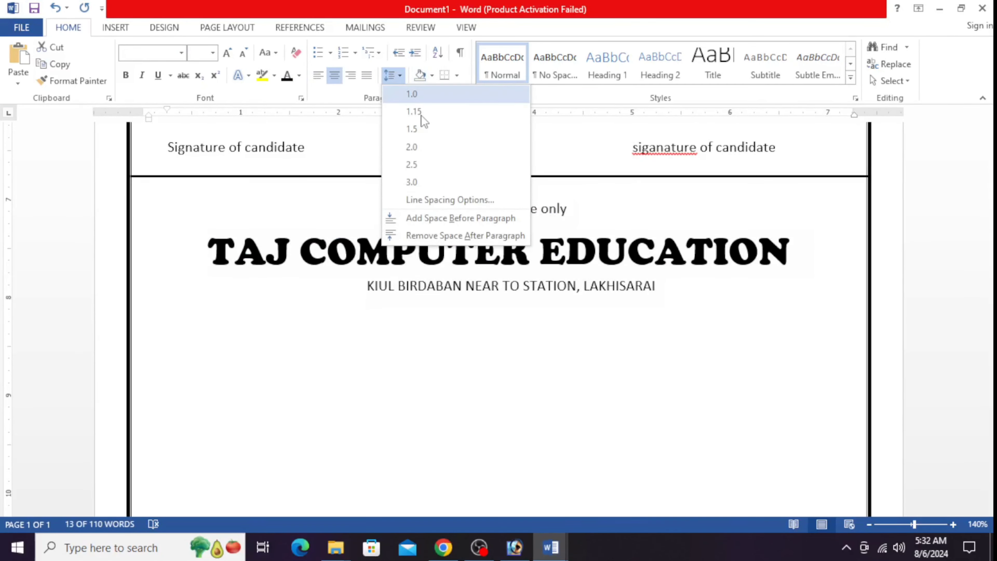
{"action": "left_click", "coordinate": [434, 236]}
{"action": "left_click", "coordinate": [178, 324]}
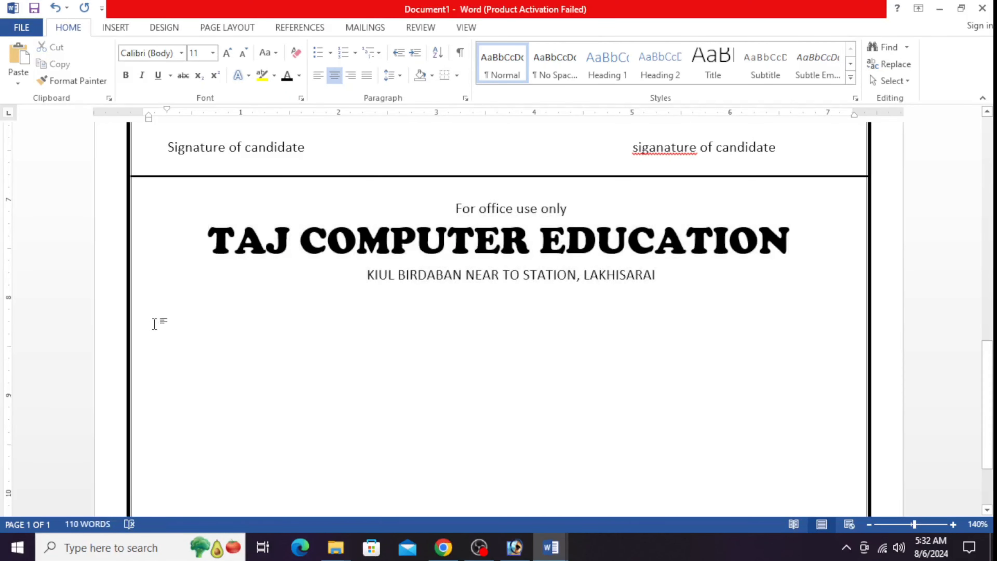
Copy the lines from Reg. No through Registration Fee, Course Fee and Total from TAJ FORM onto a new left-aligned line below the office-use address
{"action": "double_click", "coordinate": [163, 318]}
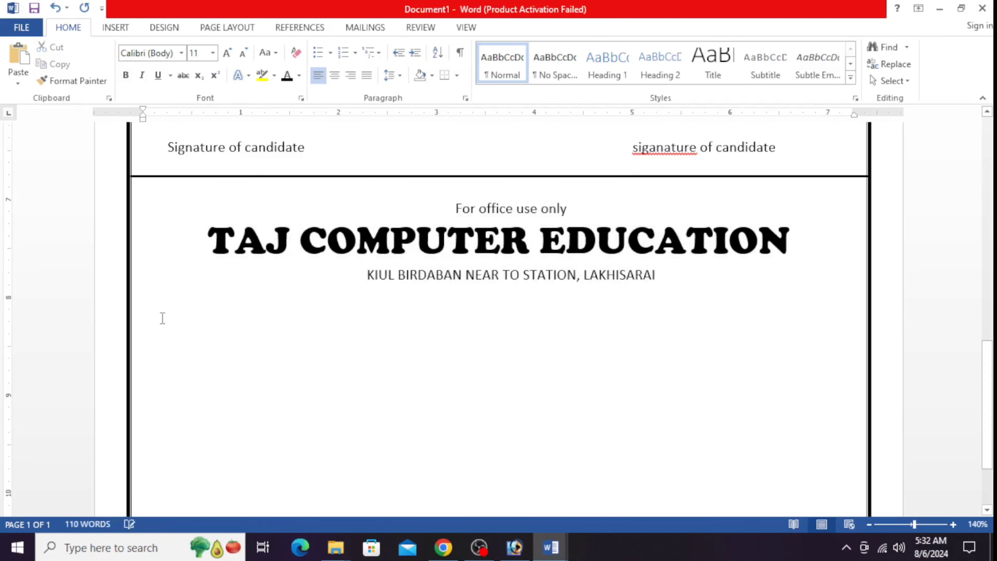
{"action": "left_click", "coordinate": [673, 280]}
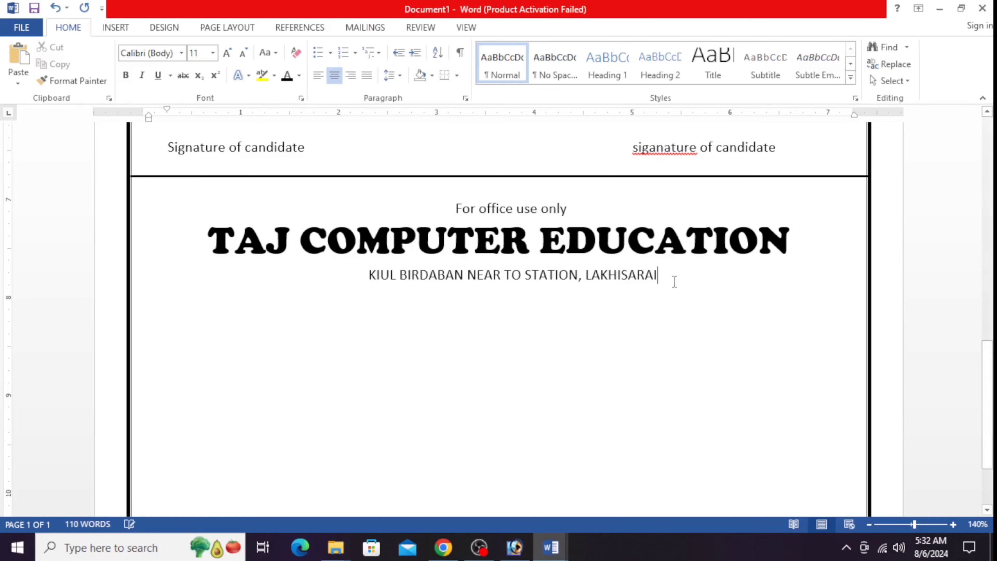
{"action": "key", "text": "Return"}
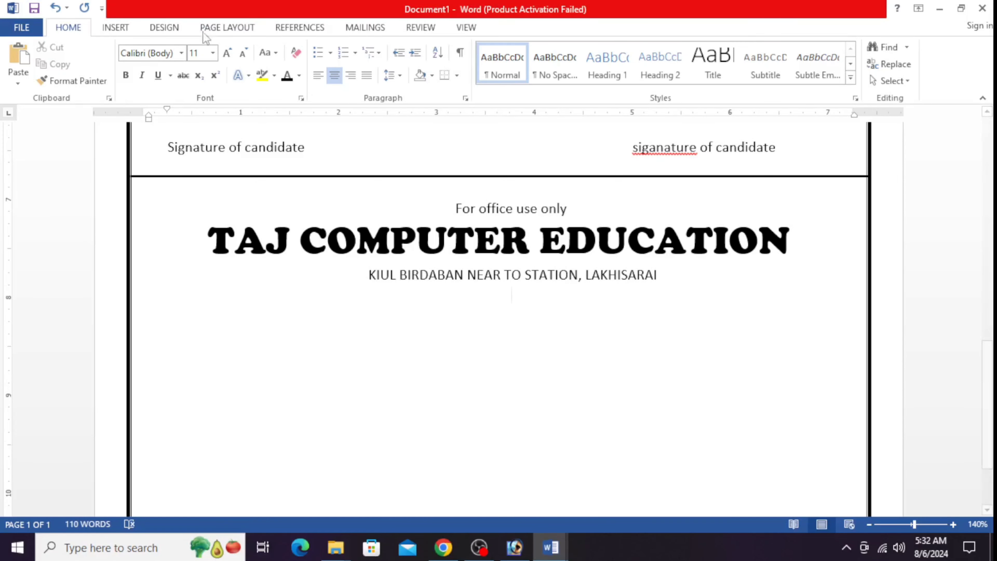
{"action": "left_click", "coordinate": [318, 74]}
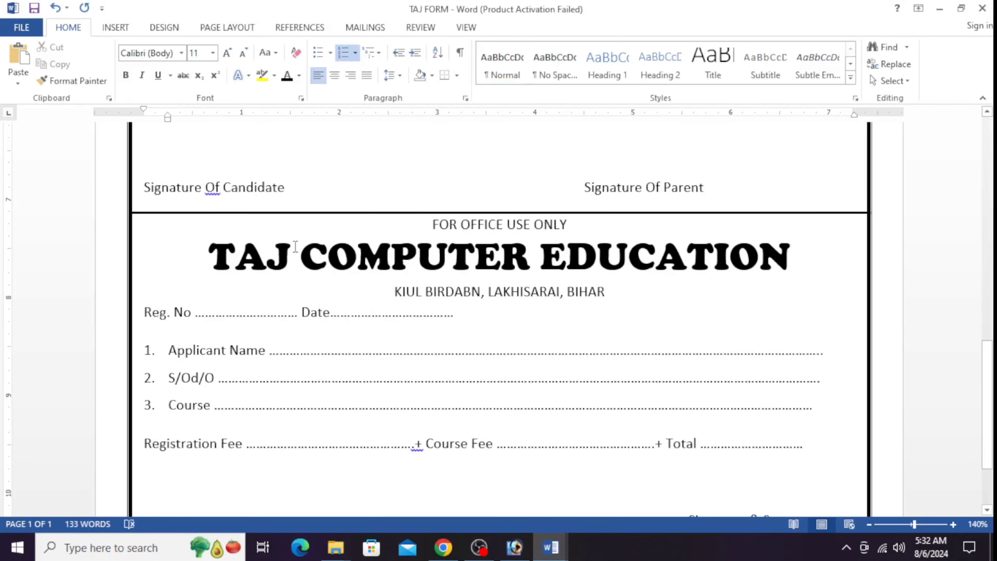
{"action": "scroll", "coordinate": [326, 296], "scroll_direction": "down", "scroll_amount": 3}
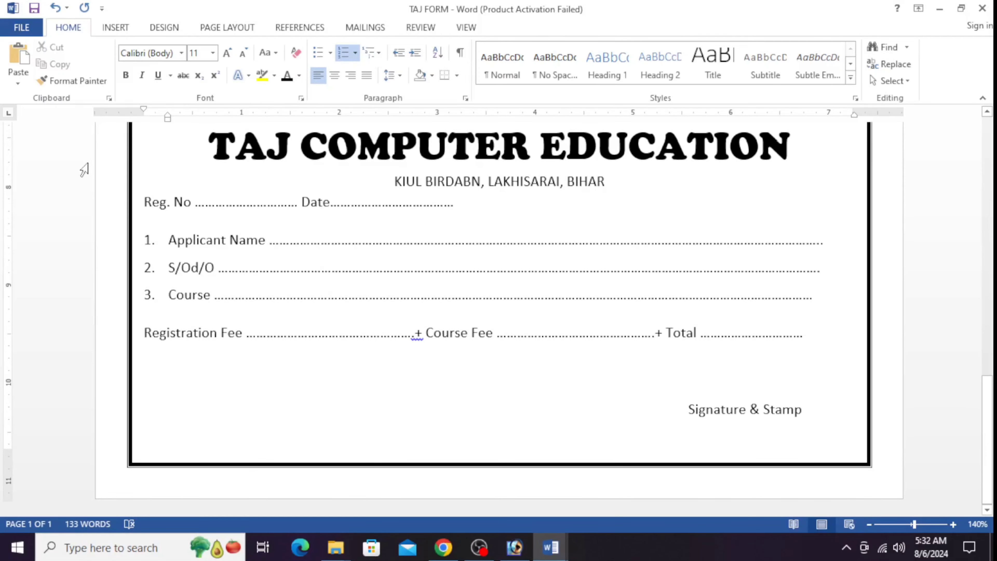
{"action": "left_click_drag", "start_coordinate": [149, 201], "coordinate": [632, 336]}
{"action": "key", "text": "alt+Tab"}
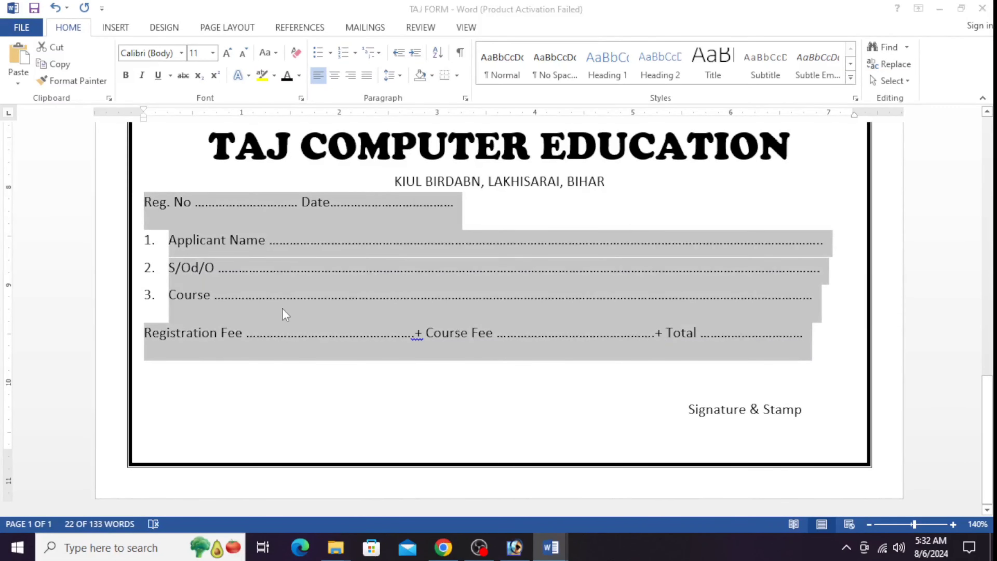
{"action": "key", "text": "ctrl+v"}
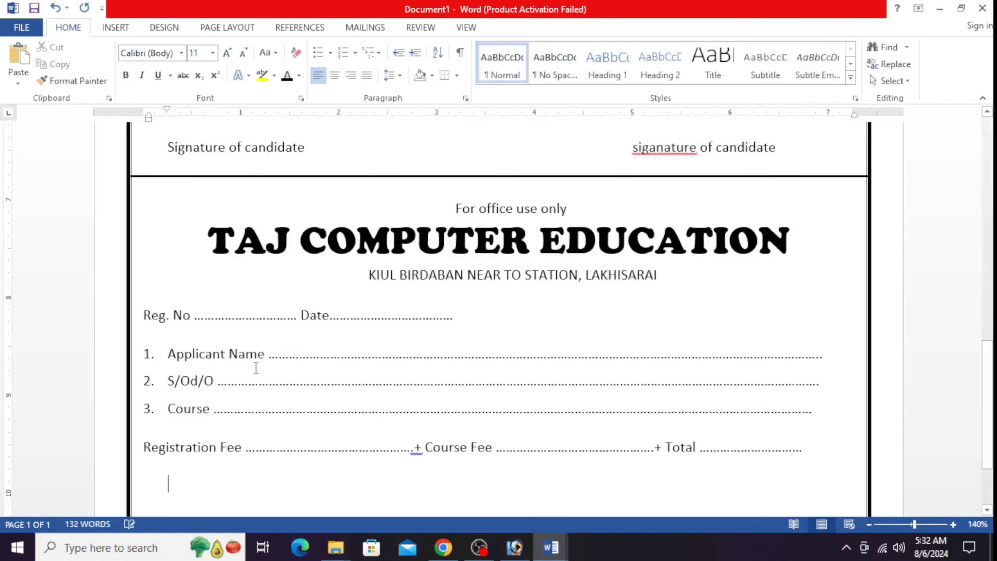
Add the text "Signature and stamp" below the fee line, indented toward the right border, following the TAJ FORM reference
{"action": "scroll", "coordinate": [255, 368], "scroll_direction": "down", "scroll_amount": 3}
{"action": "key", "text": "alt+Tab"}
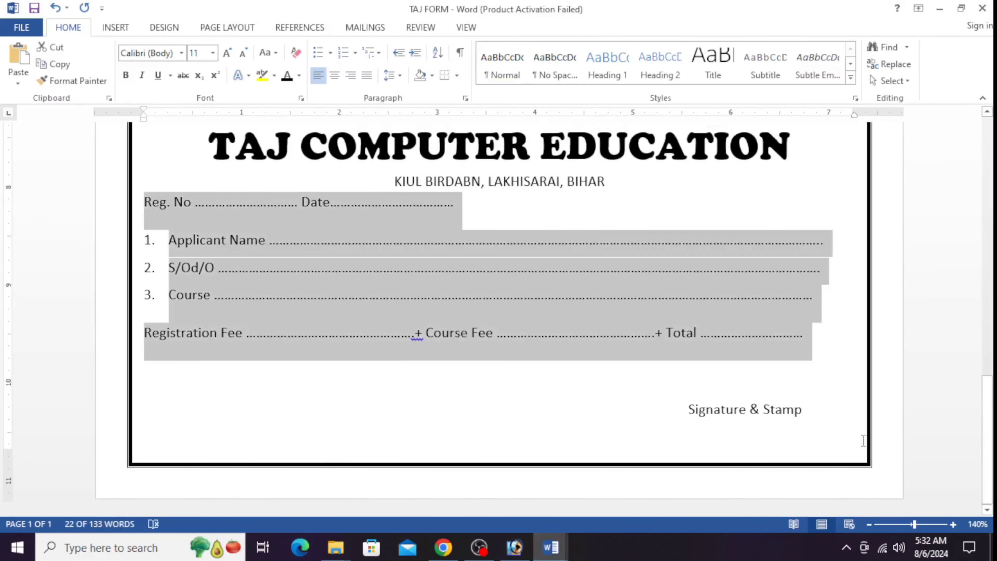
{"action": "left_click_drag", "start_coordinate": [695, 412], "coordinate": [797, 414]}
{"action": "key", "text": "alt+Tab"}
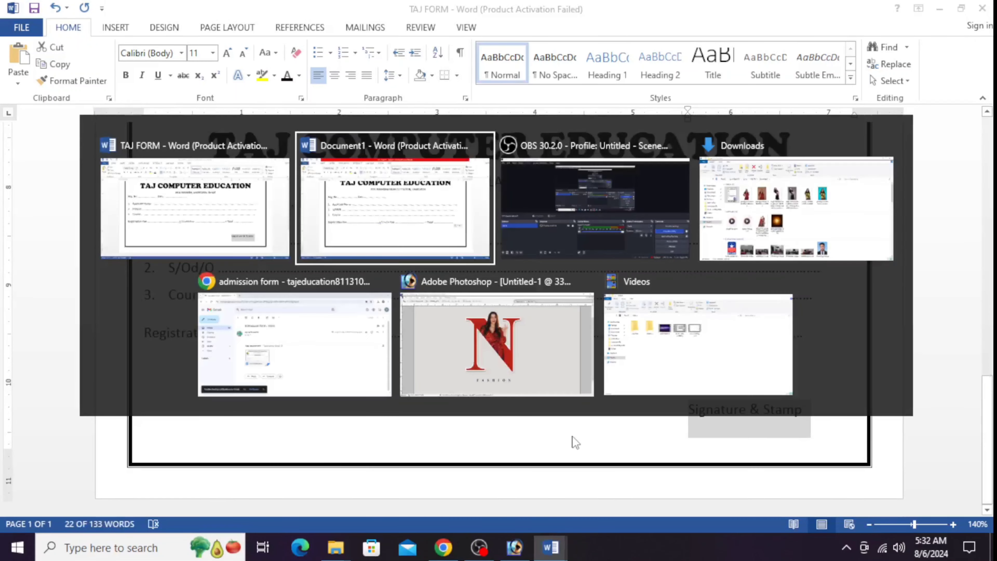
{"action": "key", "text": "Return"}
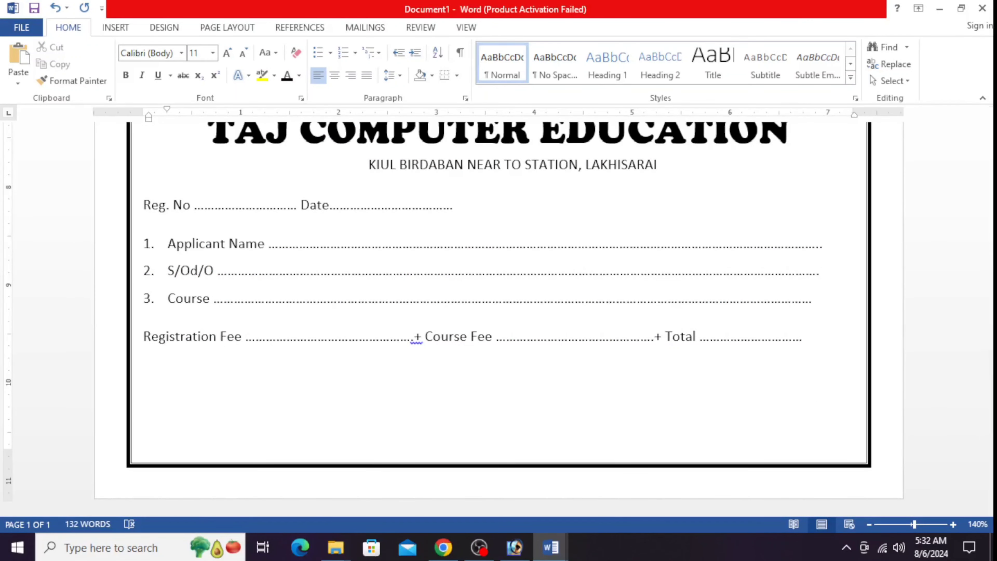
{"action": "key", "text": "Return"}
{"action": "key", "text": "Tab"}
{"action": "key", "text": "Tab"}
{"action": "key", "text": "Tab"}
{"action": "key", "text": "Tab"}
{"action": "type", "text": "Signature and stamp"}
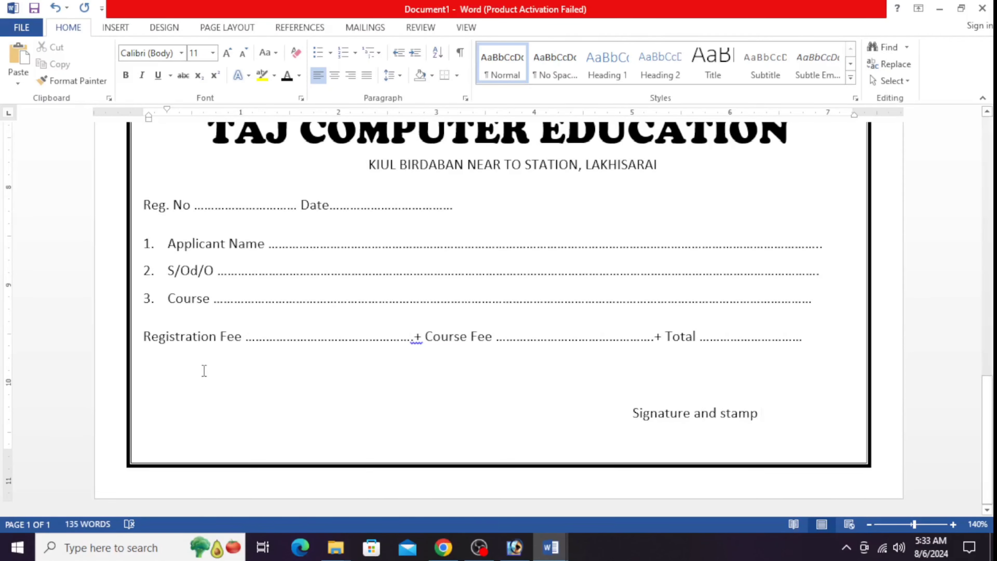
{"action": "scroll", "coordinate": [202, 370], "scroll_direction": "up", "scroll_amount": 20}
{"action": "scroll", "coordinate": [203, 367], "scroll_direction": "up", "scroll_amount": 3}
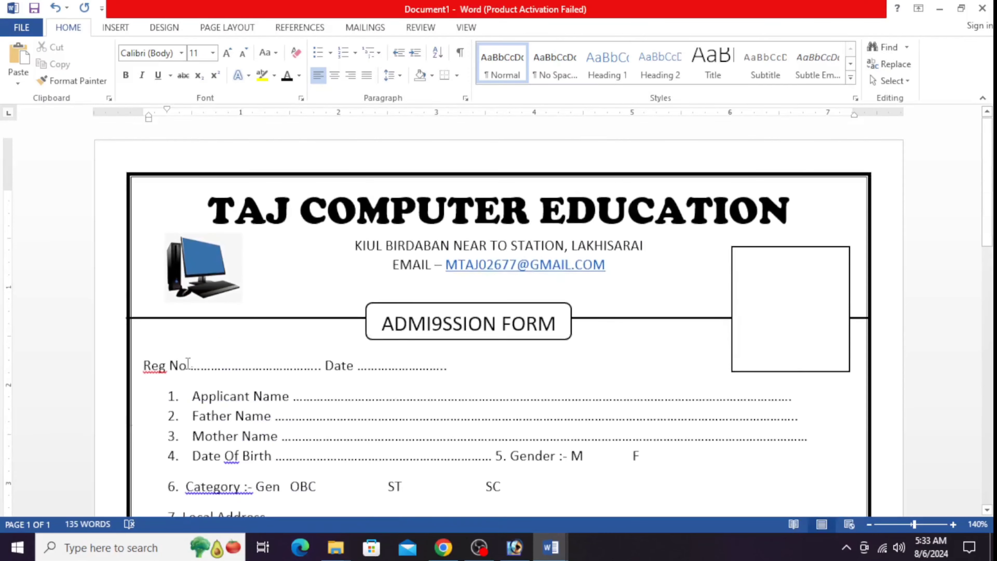
{"action": "scroll", "coordinate": [345, 256], "scroll_direction": "down", "scroll_amount": 7}
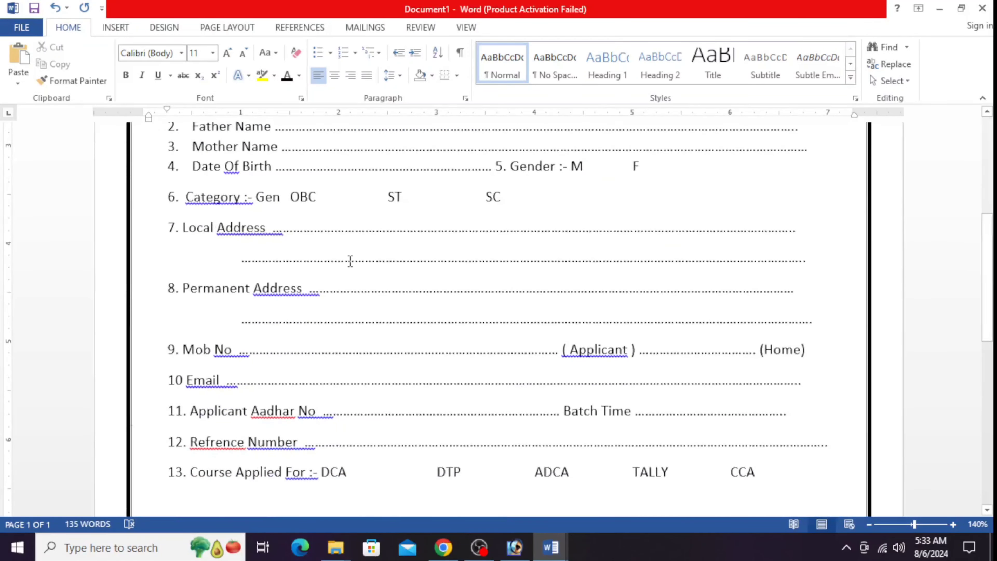
{"action": "scroll", "coordinate": [350, 259], "scroll_direction": "down", "scroll_amount": 3}
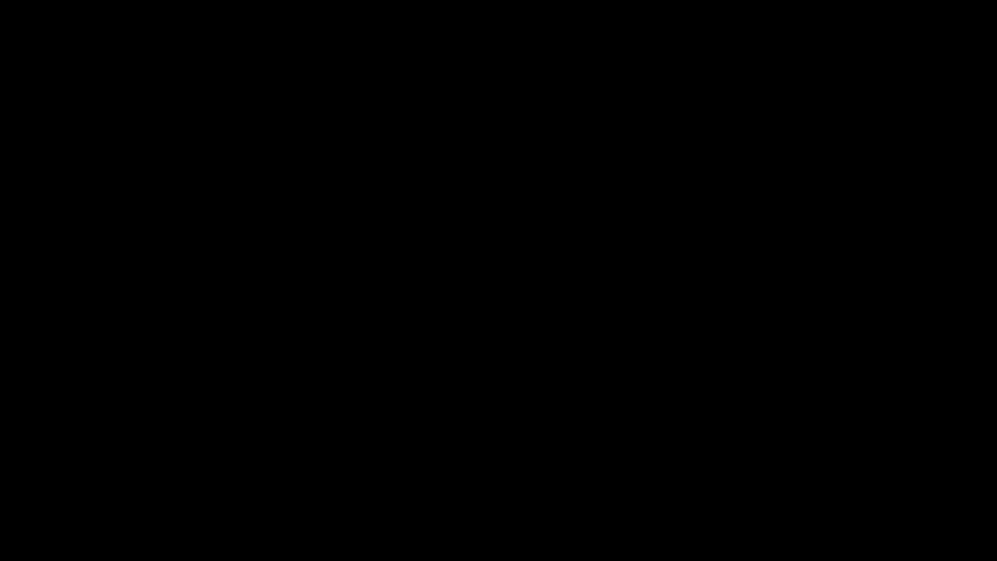